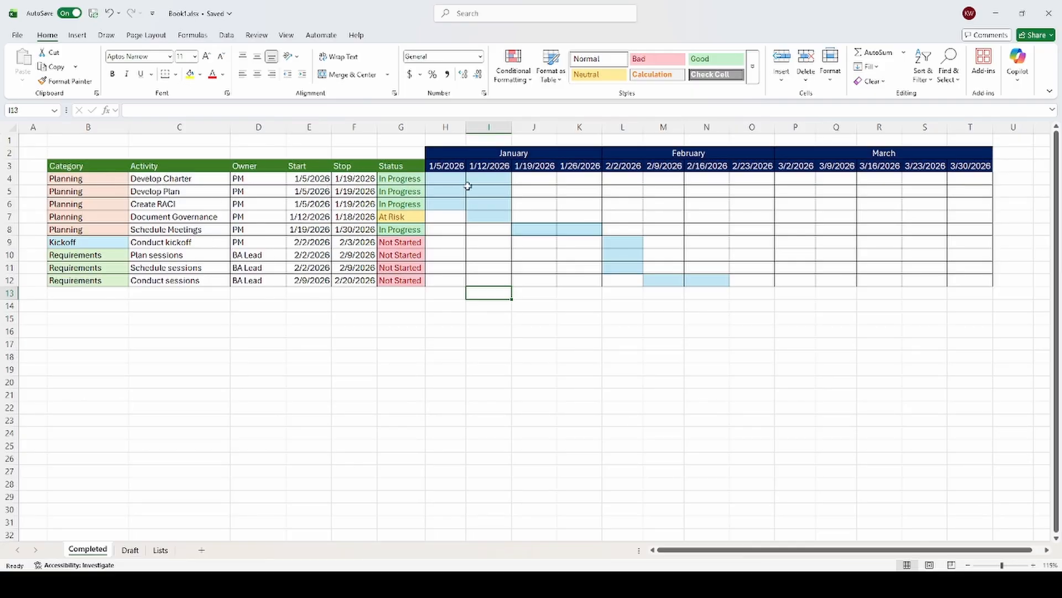
Step: Set the stop date of the Develop Charter activity to 2/1/2026 in the Completed sheet
{"action": "left_click", "coordinate": [356, 177]}
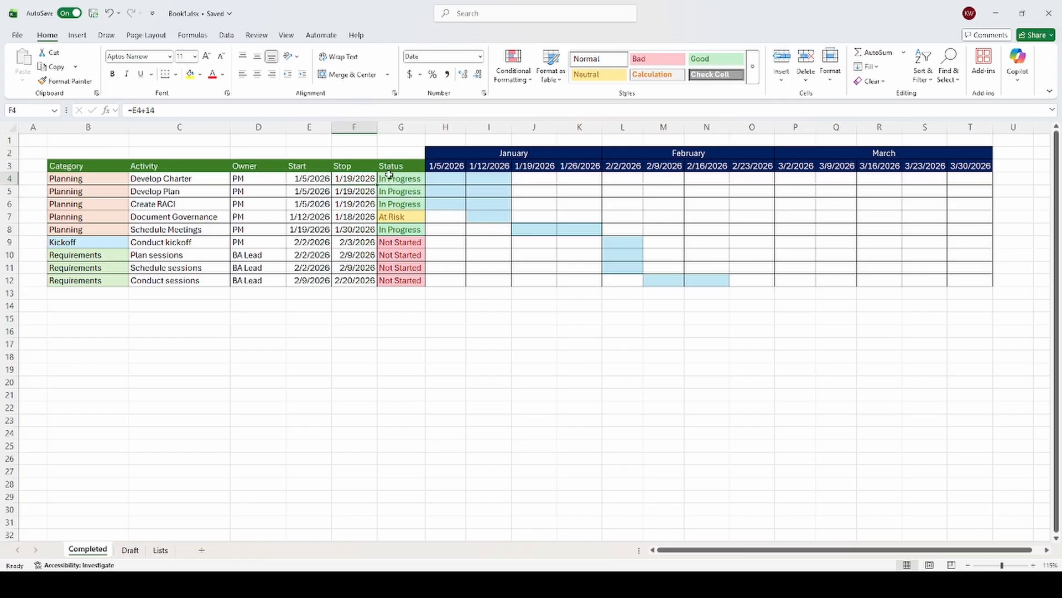
{"action": "type", "text": "2/1/"}
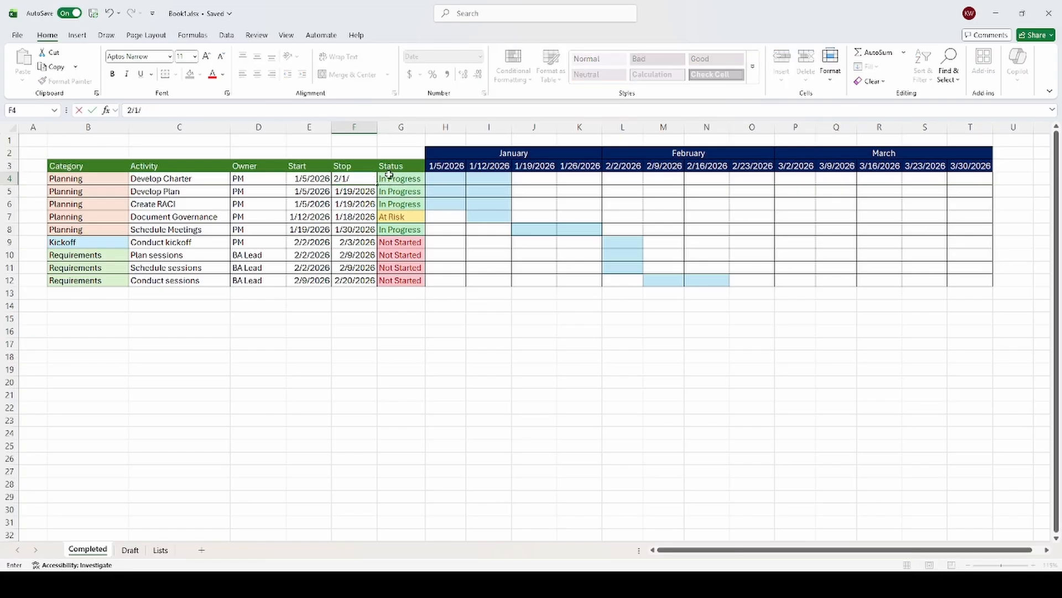
{"action": "type", "text": "2026"}
{"action": "key", "text": "Return"}
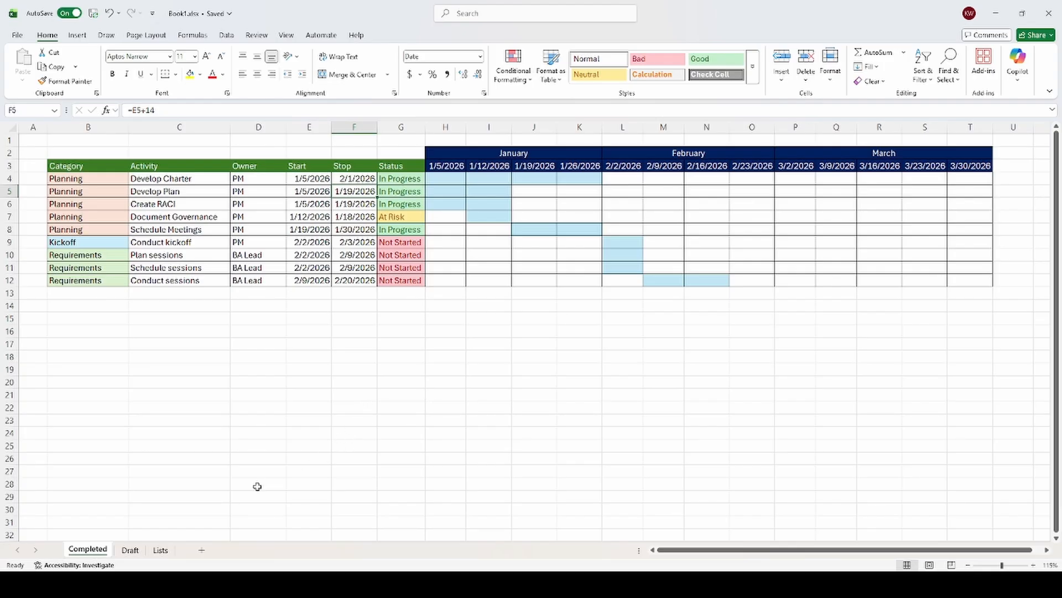
Step: In the Draft sheet, widen the Status column and add list validation to G4:G12 sourced from B3:B6 of the Lists sheet
{"action": "left_click", "coordinate": [131, 549]}
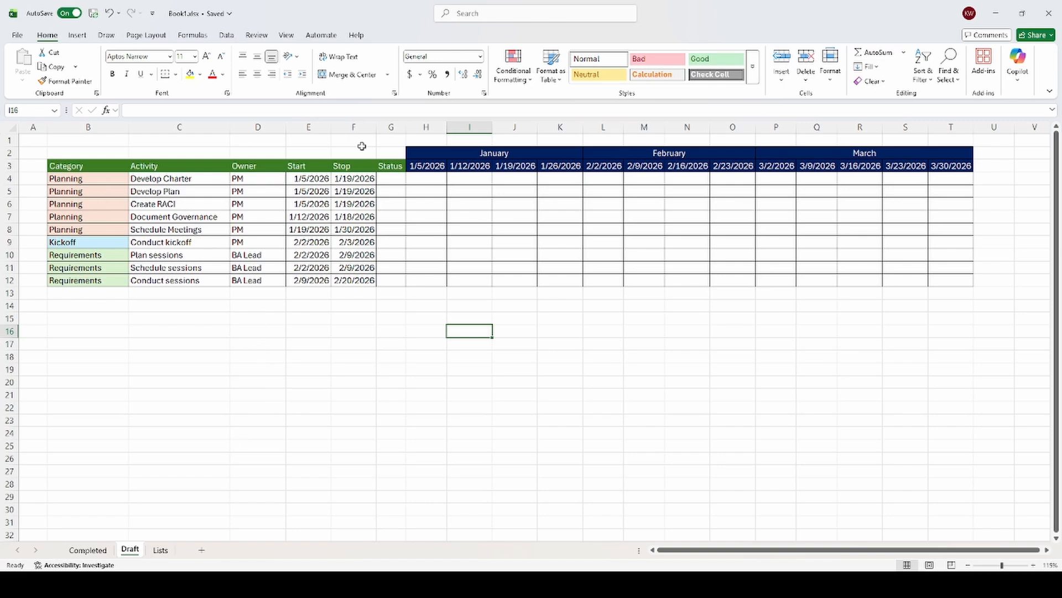
{"action": "left_click_drag", "start_coordinate": [405, 127], "coordinate": [438, 128]}
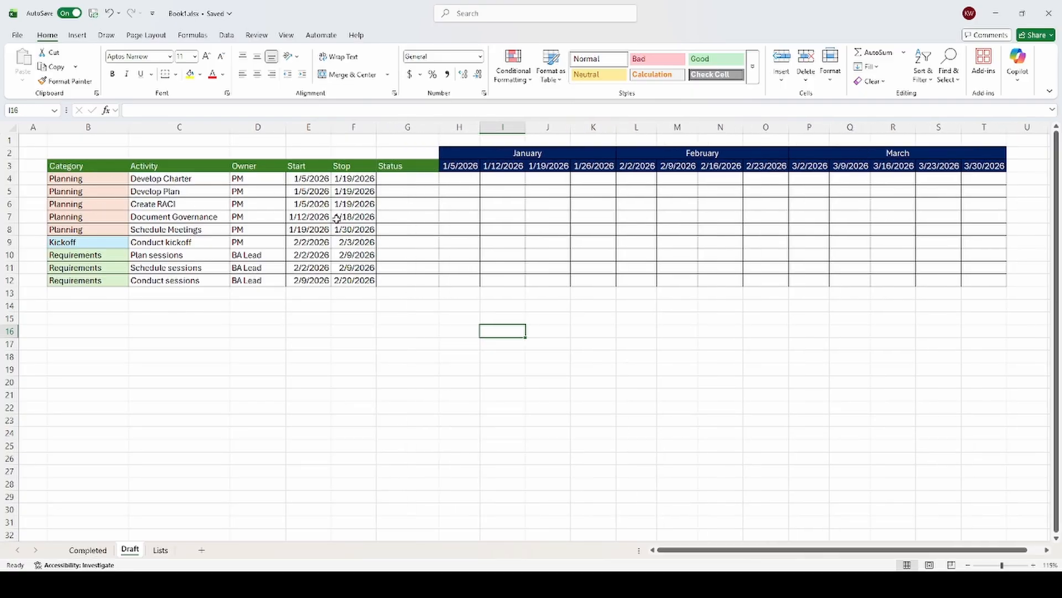
{"action": "left_click_drag", "start_coordinate": [406, 177], "coordinate": [414, 274]}
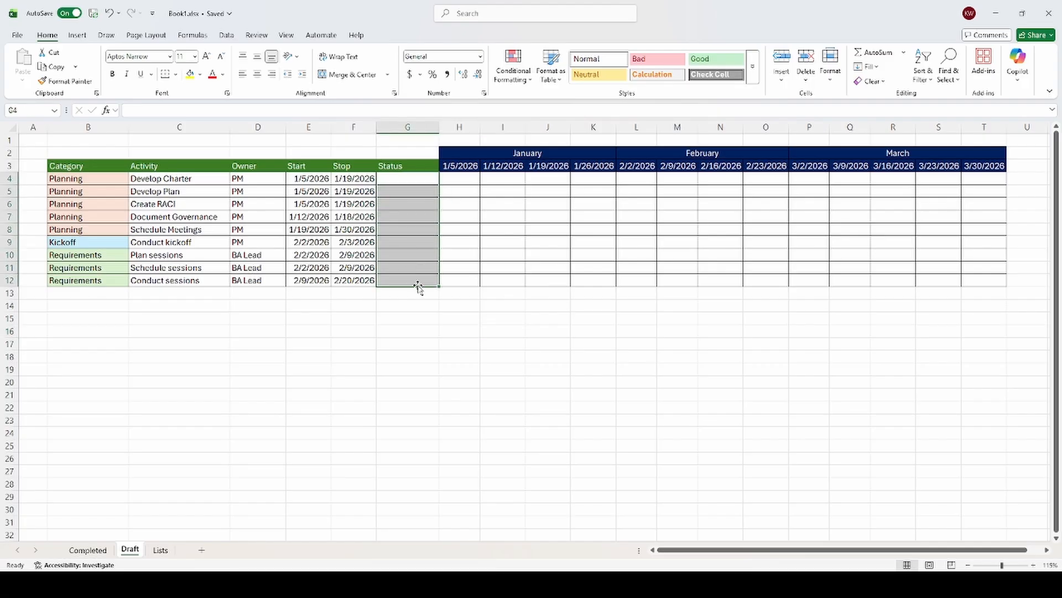
{"action": "left_click", "coordinate": [226, 35]}
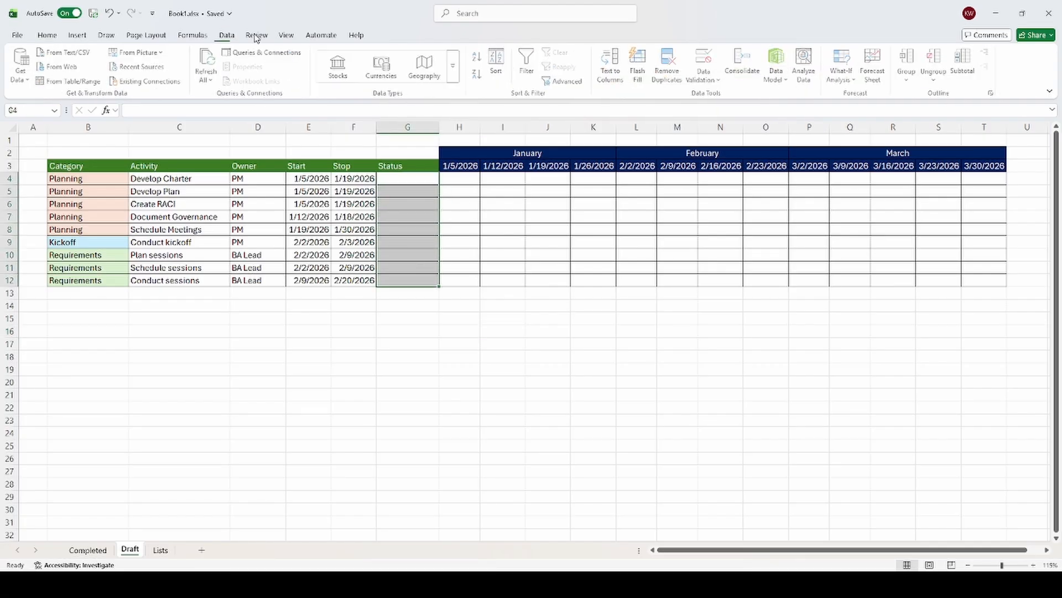
{"action": "left_click", "coordinate": [707, 66]}
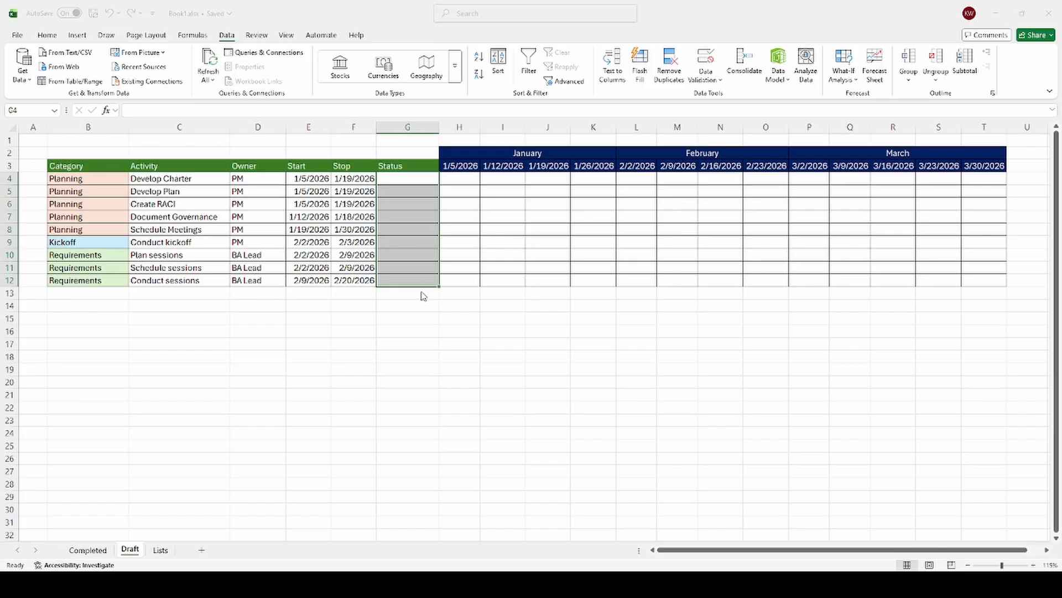
{"action": "left_click", "coordinate": [160, 550]}
{"action": "left_click_drag", "start_coordinate": [89, 160], "coordinate": [91, 195]}
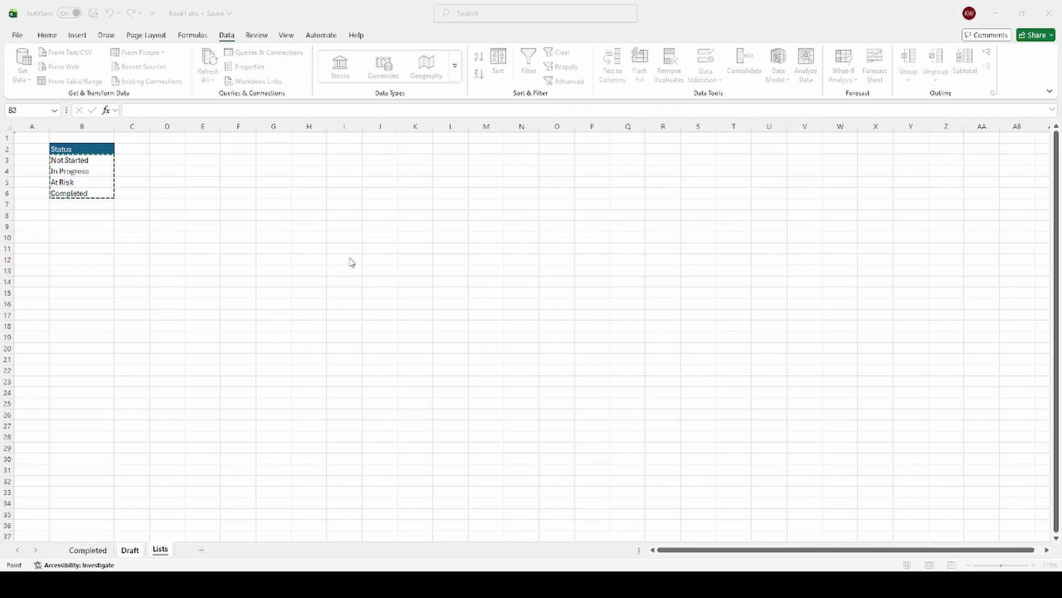
{"action": "key", "text": "Return"}
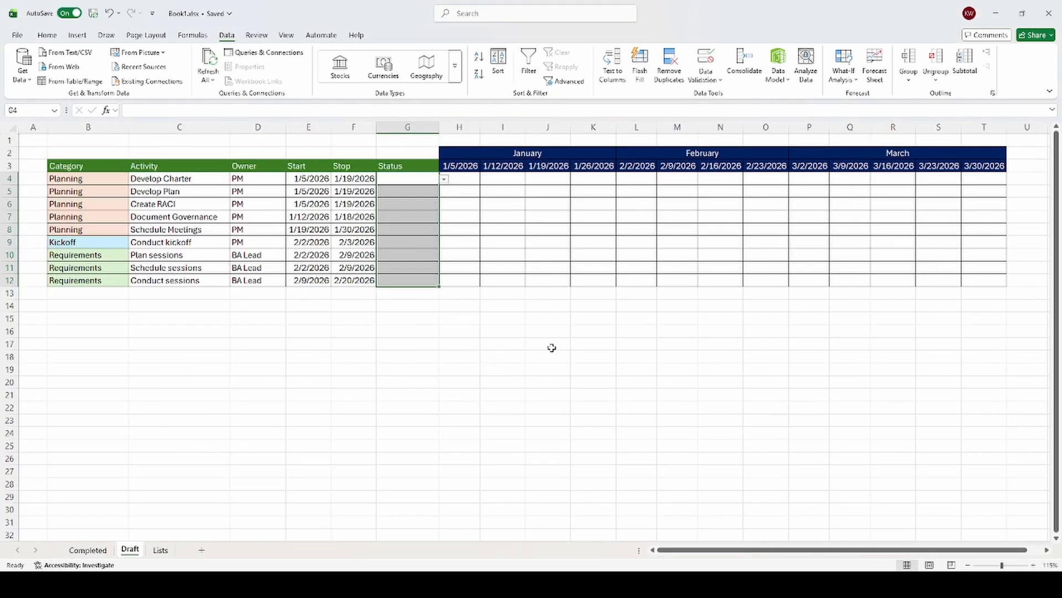
Step: Set the status of Develop Charter and Develop Plan to Not Started
{"action": "left_click", "coordinate": [432, 176]}
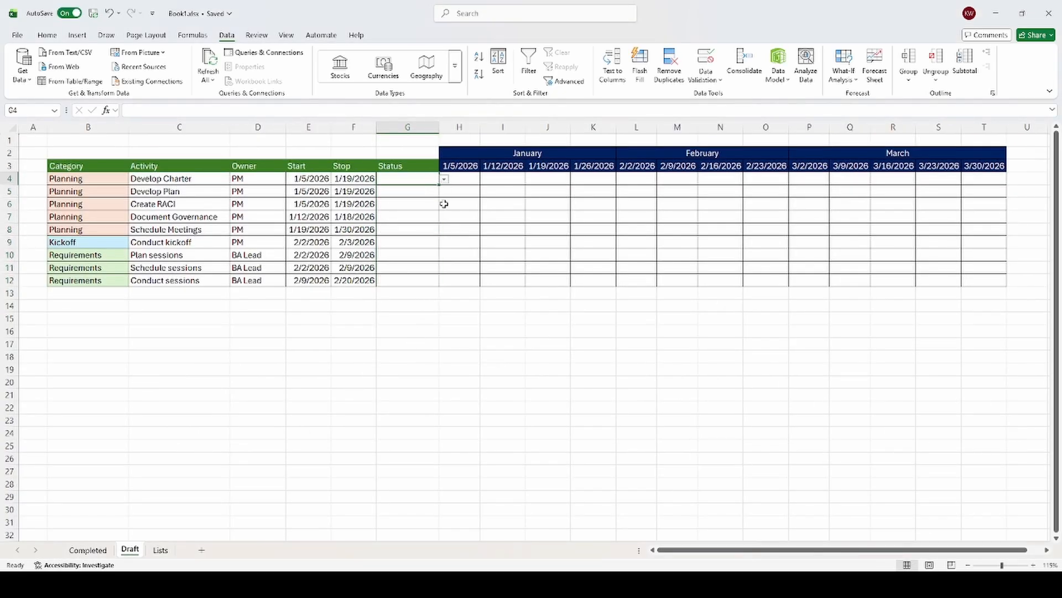
{"action": "left_click", "coordinate": [420, 192]}
{"action": "left_click", "coordinate": [425, 191]}
{"action": "left_click", "coordinate": [444, 192]}
{"action": "left_click", "coordinate": [423, 204]}
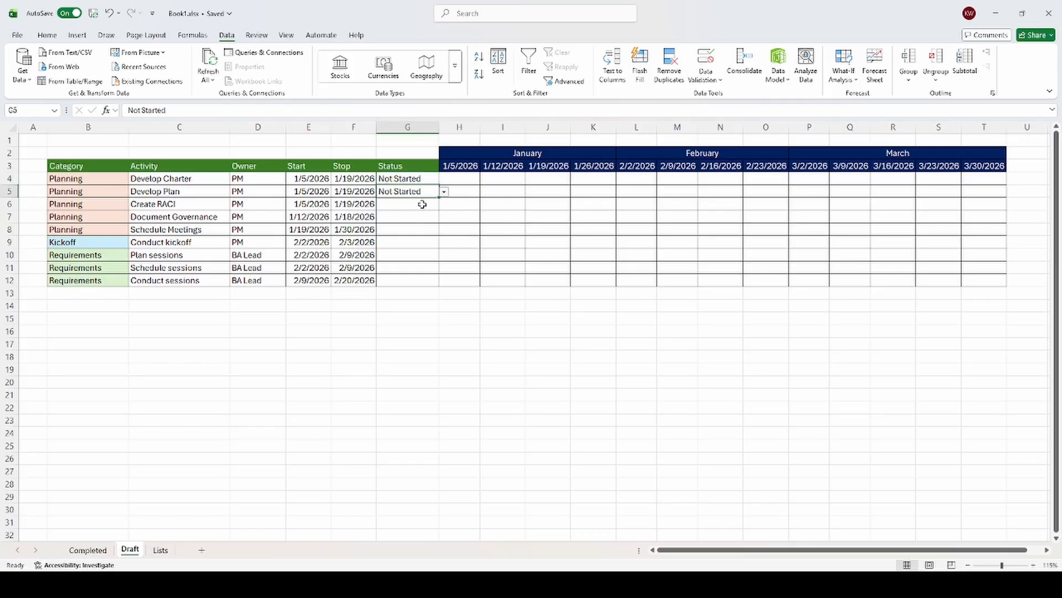
Step: Set the status of Create RACI to In Progress and copy it to Document Governance and Schedule Meetings
{"action": "left_click", "coordinate": [422, 204]}
{"action": "left_click", "coordinate": [444, 205]}
{"action": "left_click", "coordinate": [421, 227]}
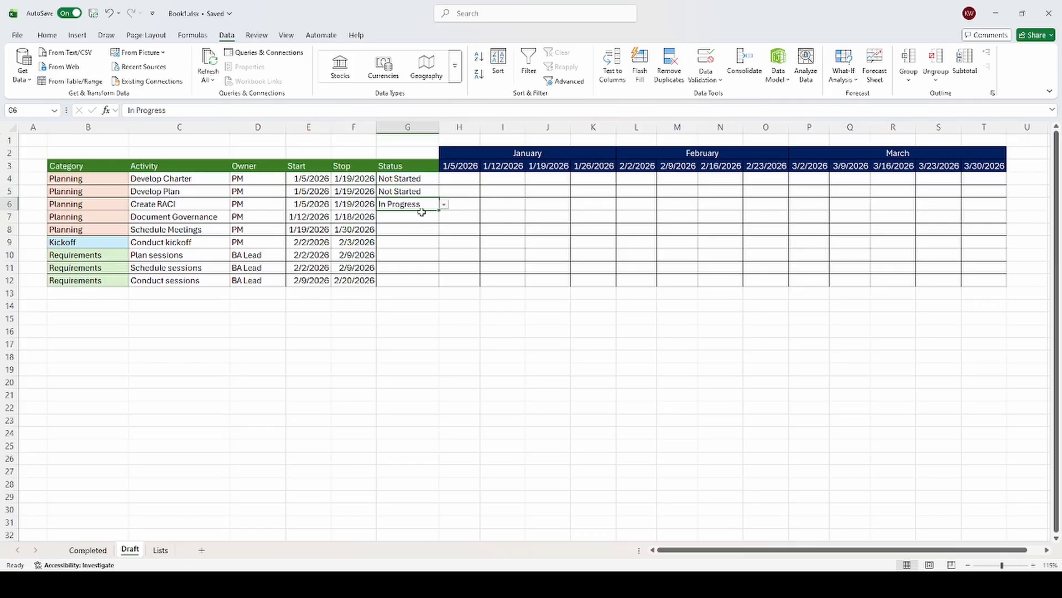
{"action": "key", "text": "ctrl+c"}
{"action": "left_click", "coordinate": [411, 228], "text": "shift"}
{"action": "key", "text": "Return"}
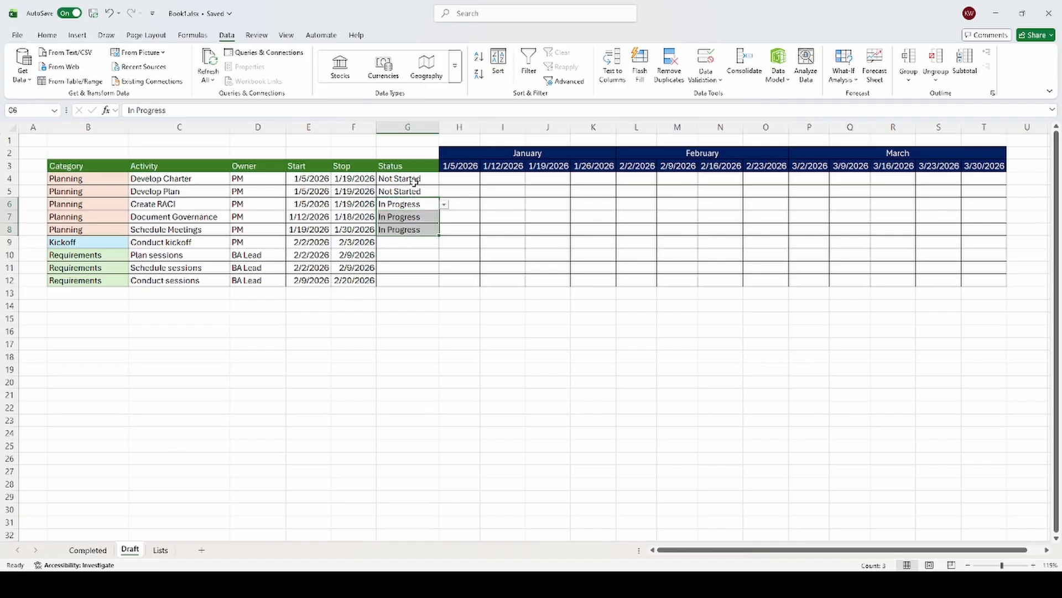
Step: Copy the In Progress status from Create RACI to Develop Charter and Develop Plan
{"action": "left_click_drag", "start_coordinate": [414, 181], "coordinate": [411, 229]}
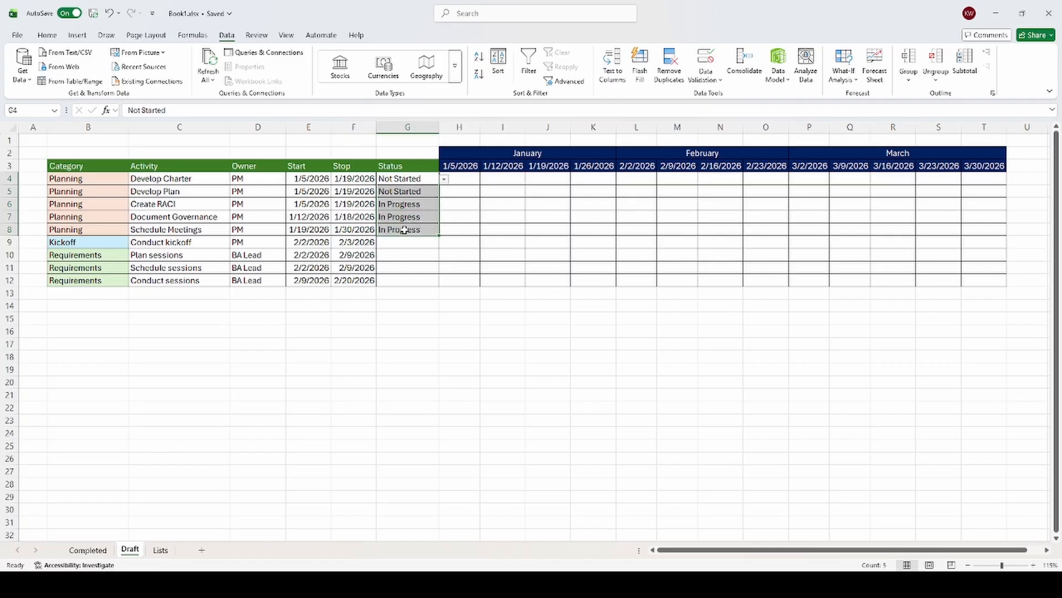
{"action": "left_click", "coordinate": [403, 202]}
{"action": "key", "text": "ctrl+c"}
{"action": "left_click_drag", "start_coordinate": [400, 182], "coordinate": [400, 191]}
{"action": "key", "text": "ctrl+v"}
{"action": "left_click", "coordinate": [414, 251]}
{"action": "key", "text": "Escape"}
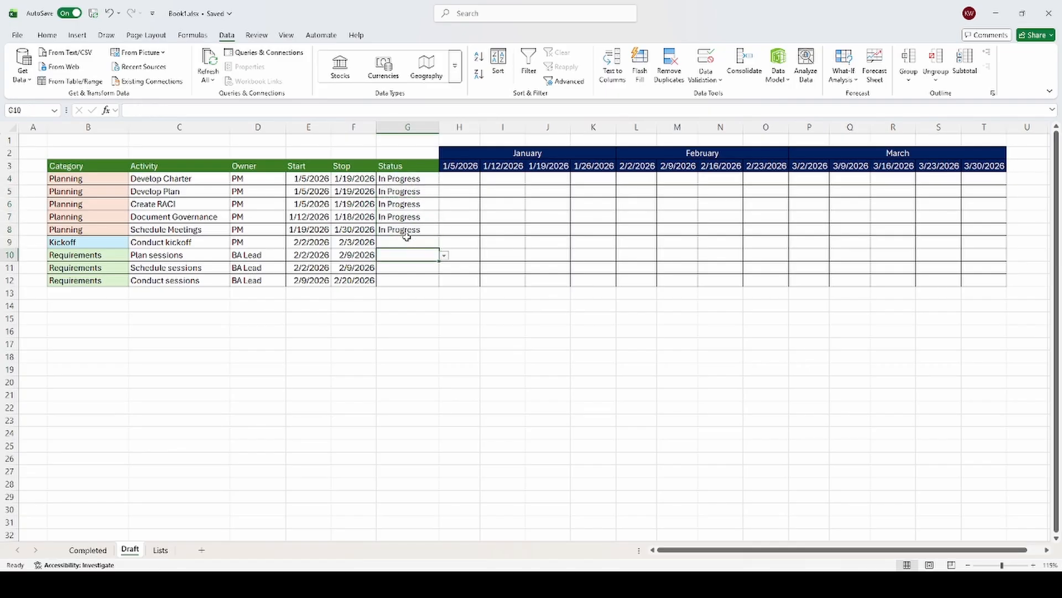
Step: Set the status of Conduct kickoff to Not Started and copy it to the three Requirements activities
{"action": "left_click", "coordinate": [407, 237]}
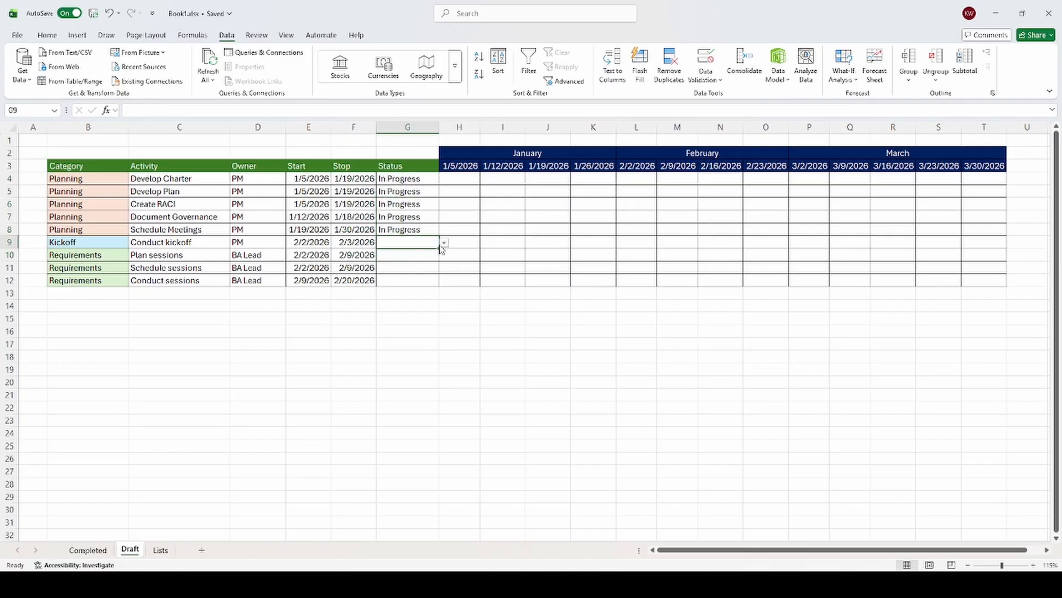
{"action": "left_click", "coordinate": [413, 254]}
{"action": "key", "text": "ctrl+c"}
{"action": "key", "text": "Down"}
{"action": "key", "text": "ctrl+v"}
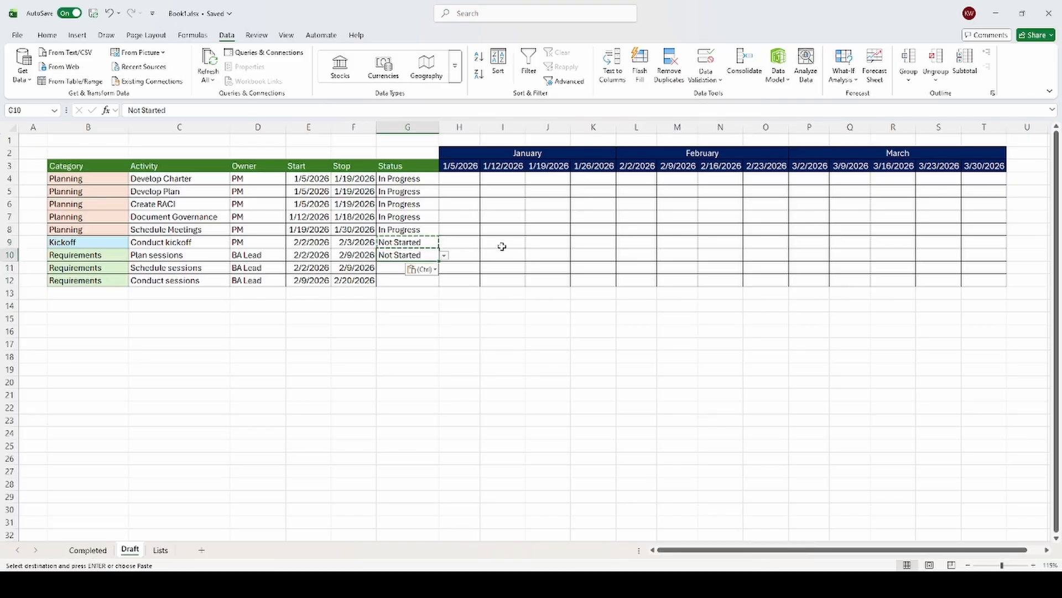
{"action": "key", "text": "Down"}
{"action": "key", "text": "shift+Down"}
{"action": "key", "text": "ctrl+v"}
{"action": "key", "text": "Escape"}
Step: Set the status of Document Governance to At Risk
{"action": "left_click", "coordinate": [410, 226]}
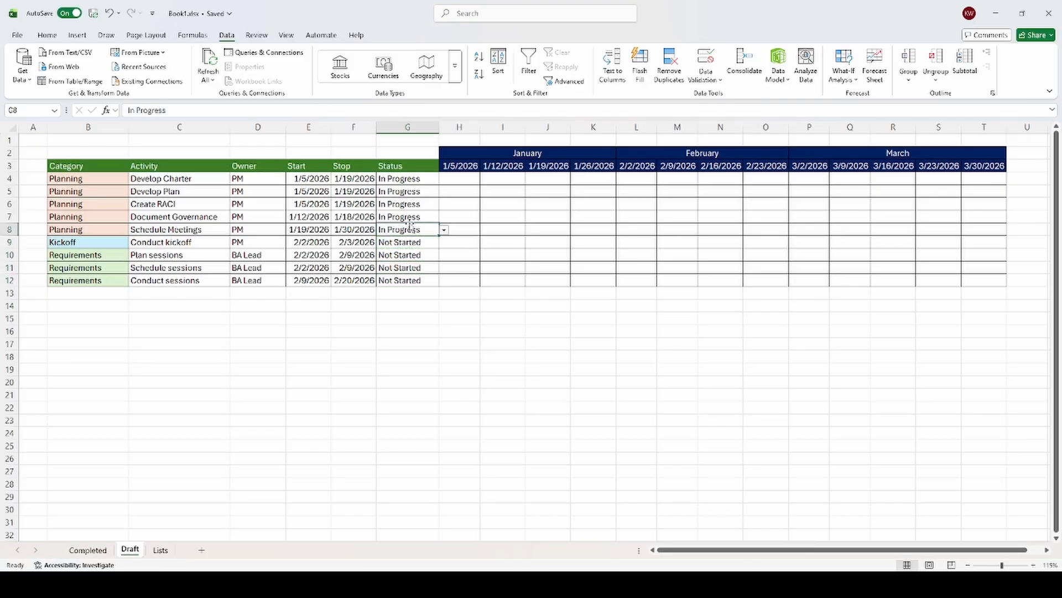
{"action": "left_click", "coordinate": [419, 218]}
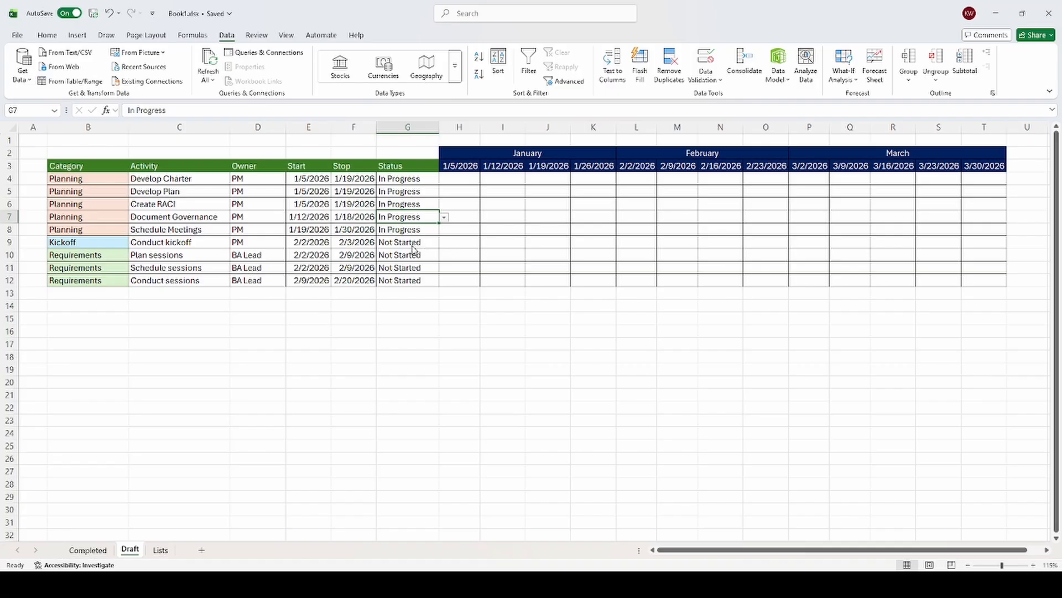
{"action": "left_click", "coordinate": [429, 307]}
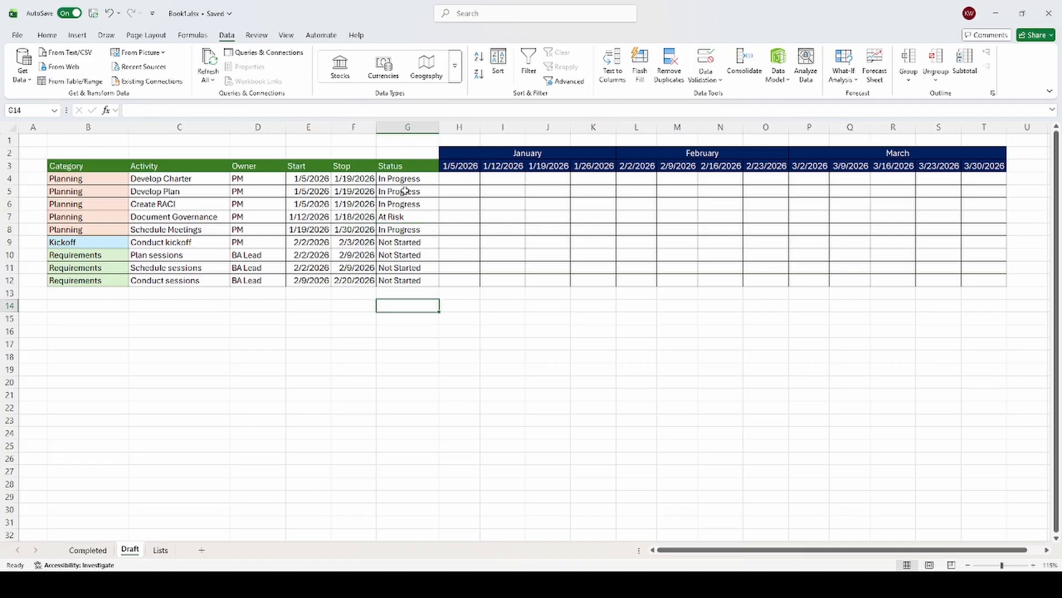
Step: Add conditional formatting to G4:G12 that highlights the Not Started value from B3 of the Lists sheet in light red
{"action": "left_click_drag", "start_coordinate": [405, 177], "coordinate": [423, 280]}
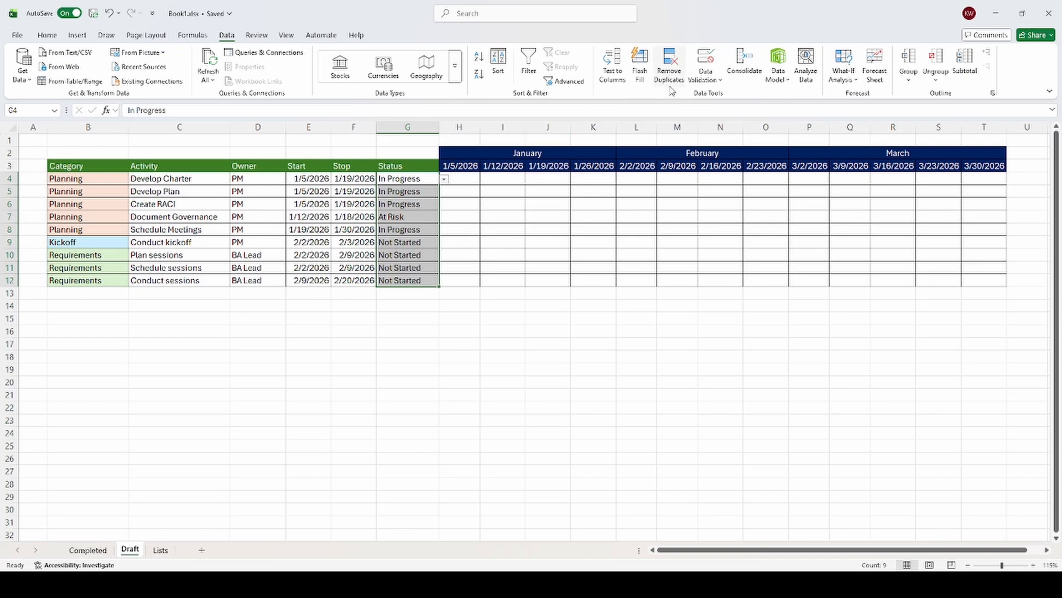
{"action": "left_click", "coordinate": [48, 34]}
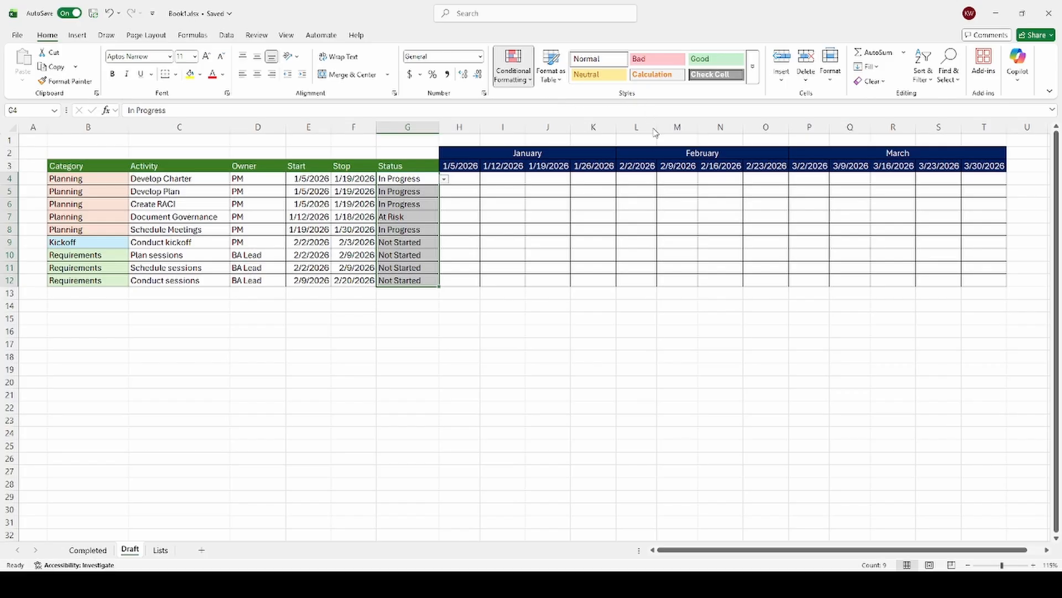
{"action": "left_click", "coordinate": [656, 174]}
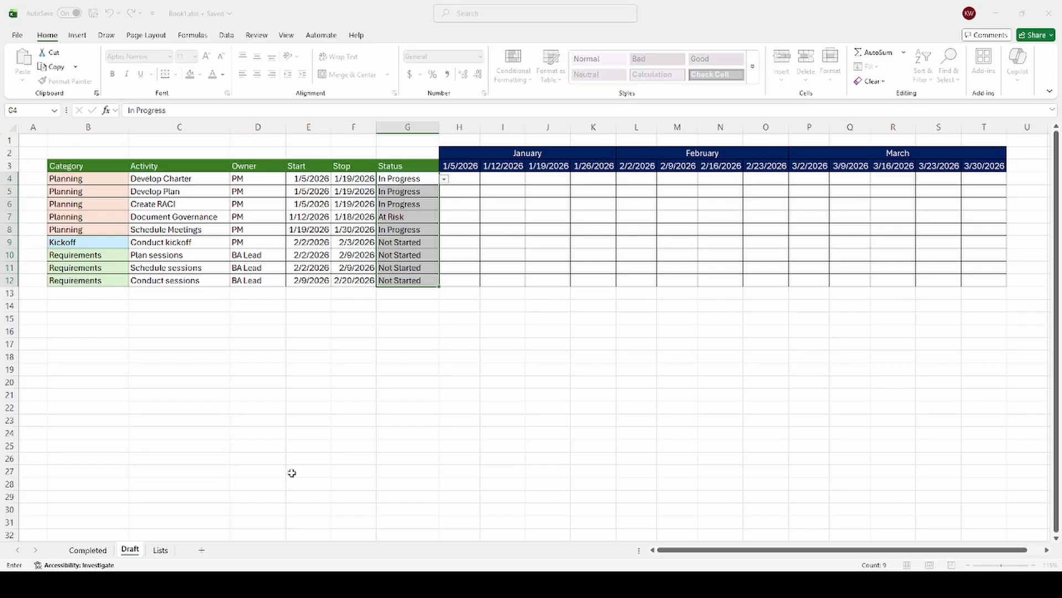
{"action": "left_click", "coordinate": [160, 549]}
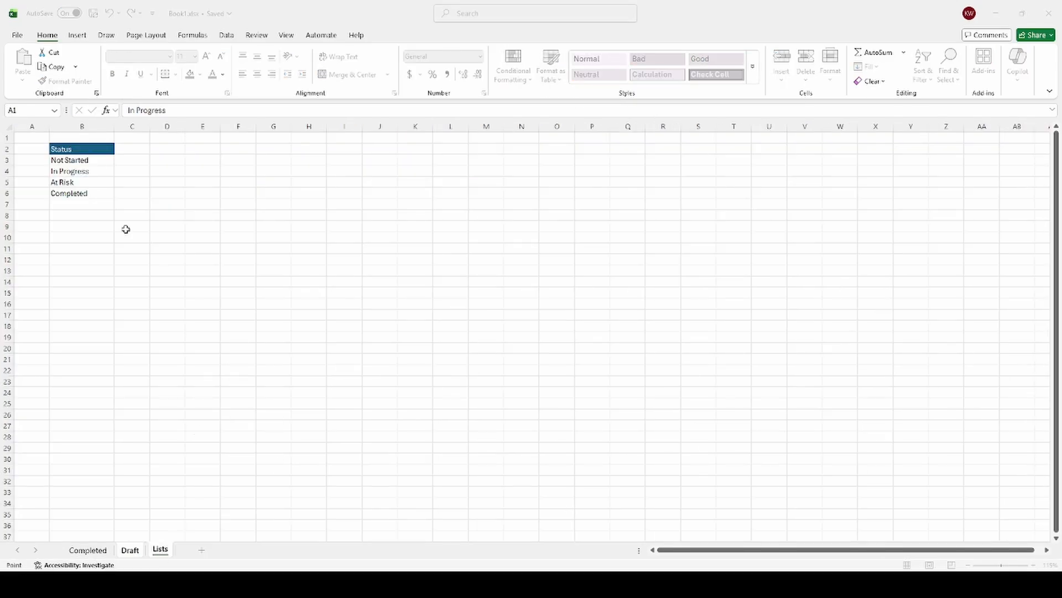
{"action": "left_click", "coordinate": [78, 160]}
{"action": "key", "text": "Return"}
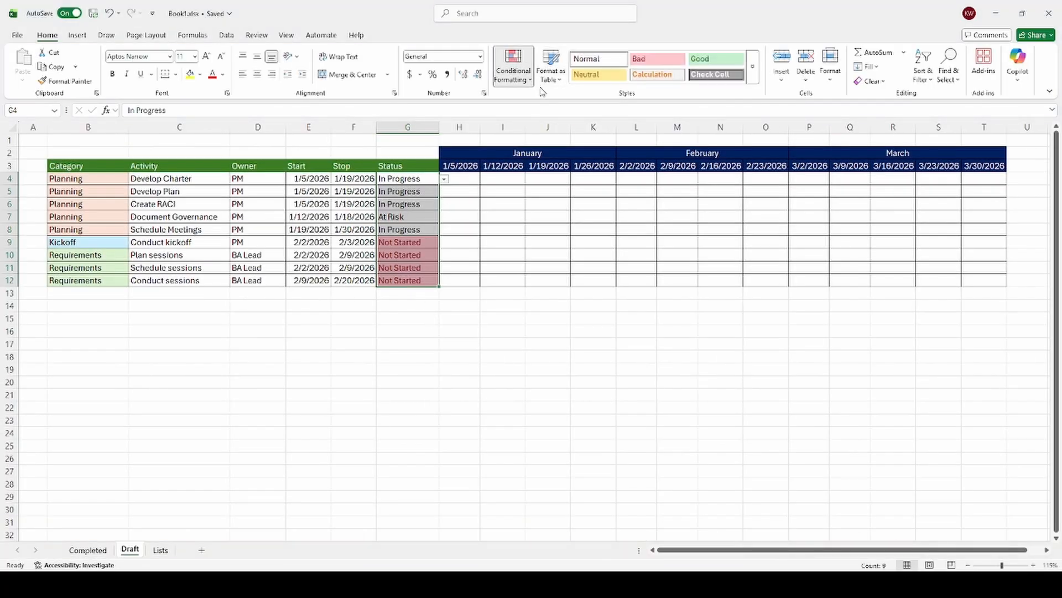
Step: Add a second conditional formatting rule to the status cells, highlighting the In Progress value from B4 of the Lists sheet in green
{"action": "left_click", "coordinate": [656, 174]}
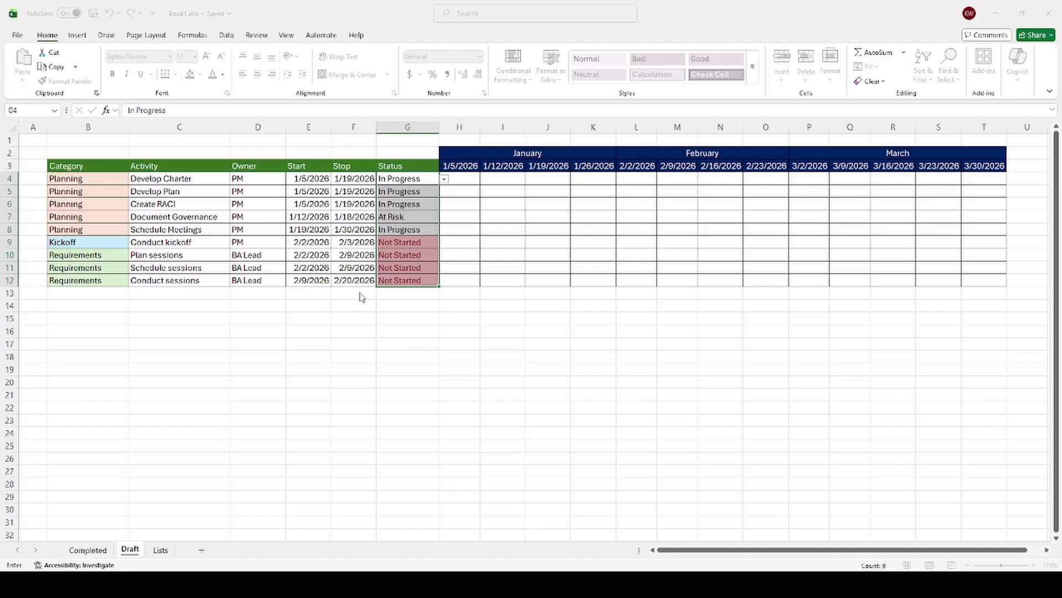
{"action": "left_click", "coordinate": [160, 550]}
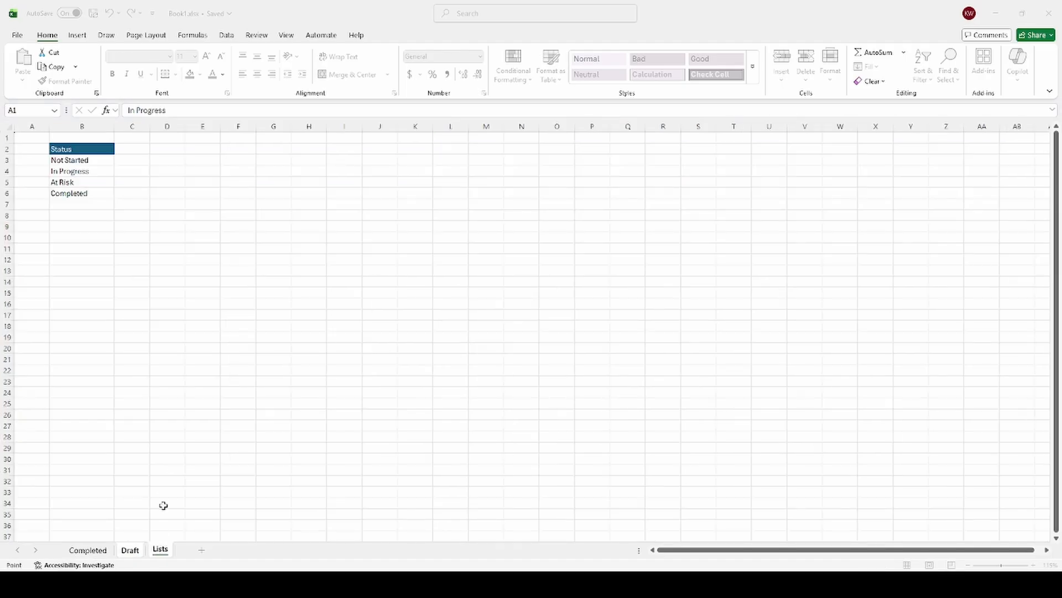
{"action": "left_click", "coordinate": [87, 171]}
{"action": "left_click", "coordinate": [491, 294]}
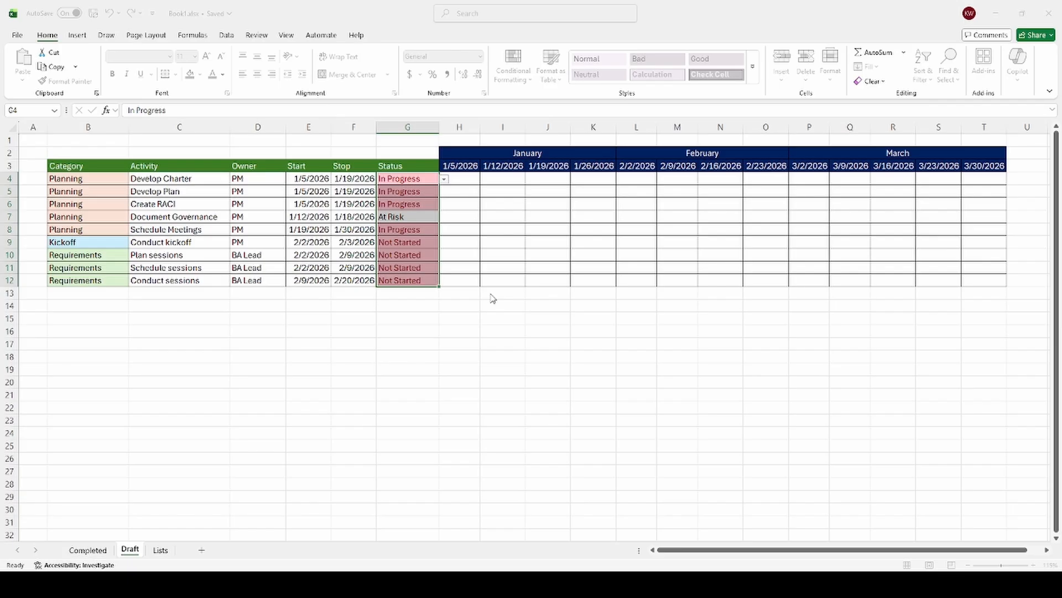
{"action": "left_click", "coordinate": [449, 317]}
{"action": "left_click", "coordinate": [435, 310]}
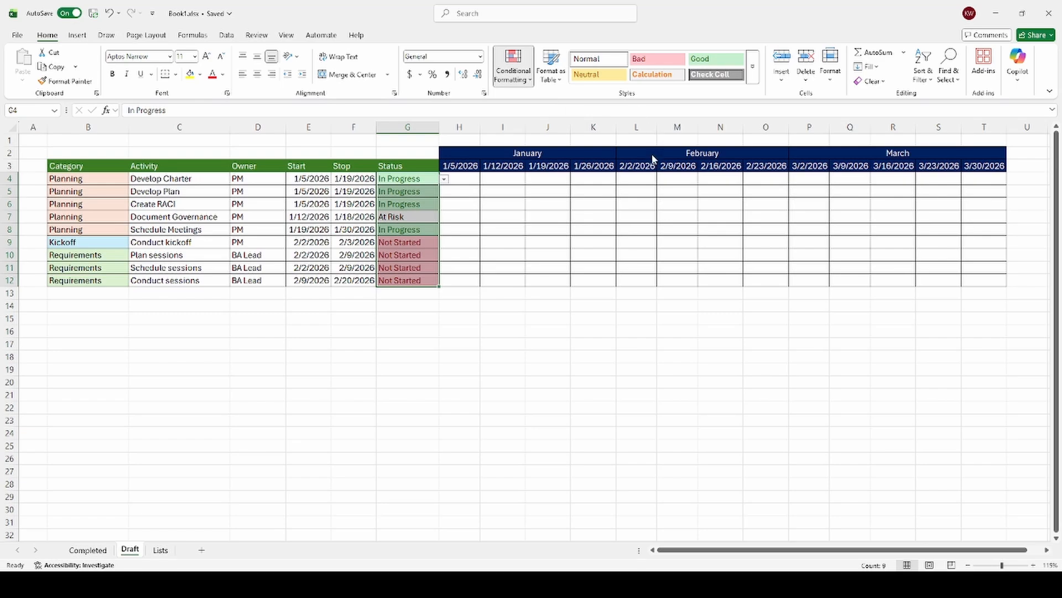
Step: Add a conditional formatting rule to the status cells that highlights the At Risk value from B5 of the Lists sheet in yellow
{"action": "left_click", "coordinate": [650, 169]}
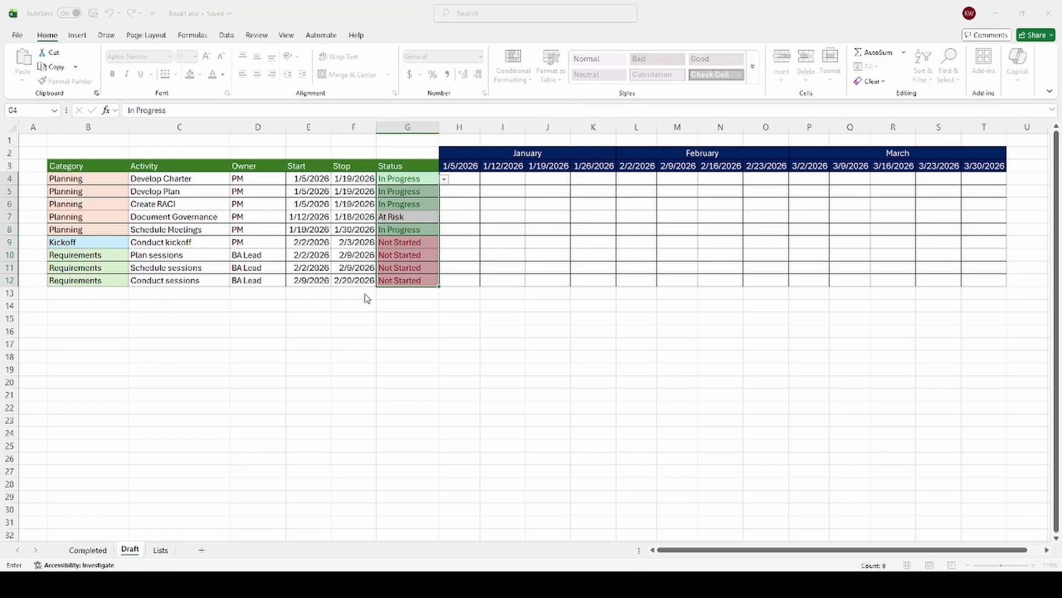
{"action": "left_click", "coordinate": [160, 549]}
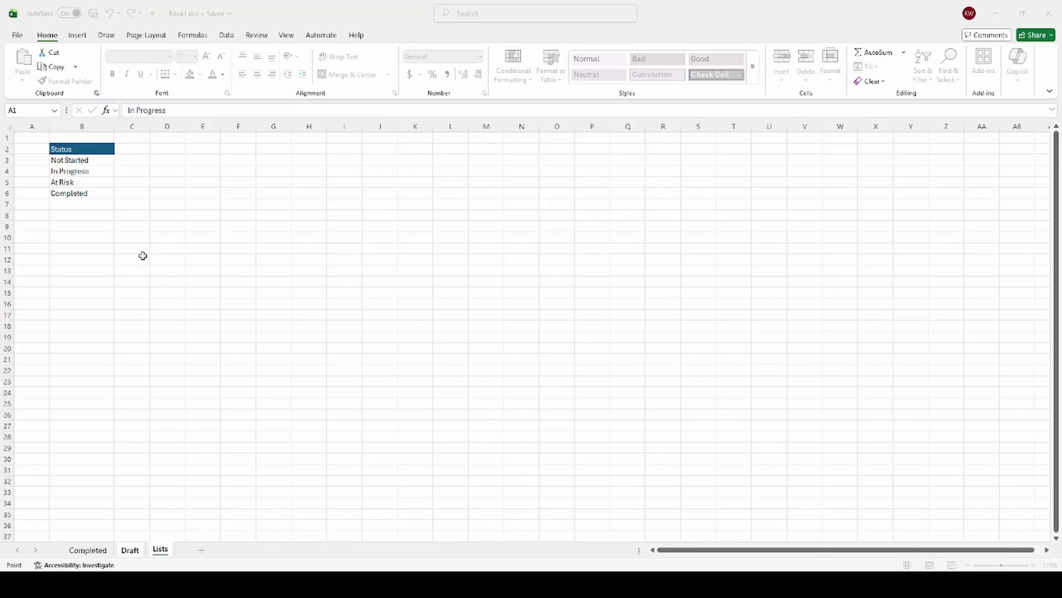
{"action": "left_click", "coordinate": [86, 185]}
{"action": "left_click", "coordinate": [472, 291]}
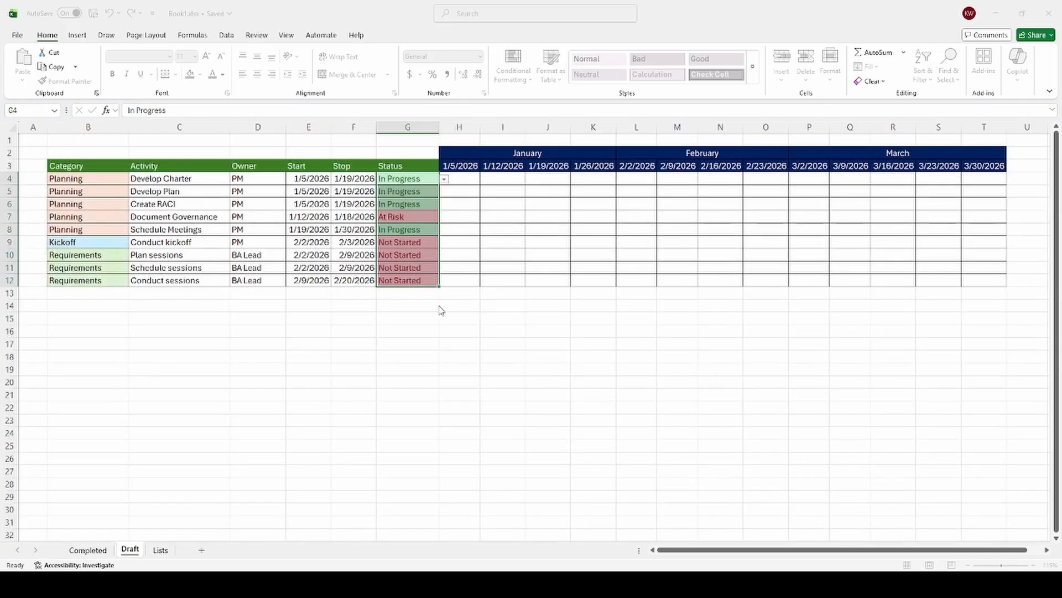
{"action": "left_click", "coordinate": [440, 319]}
{"action": "left_click", "coordinate": [454, 366]}
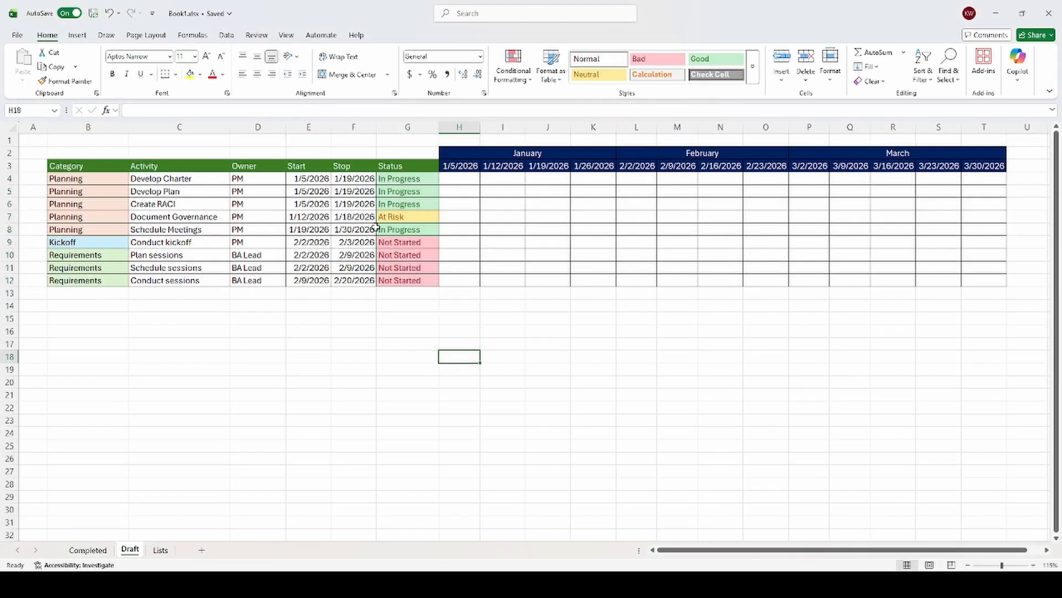
Step: Try the status formatting by setting Create RACI to At Risk, and return its status to In Progress
{"action": "left_click", "coordinate": [409, 204]}
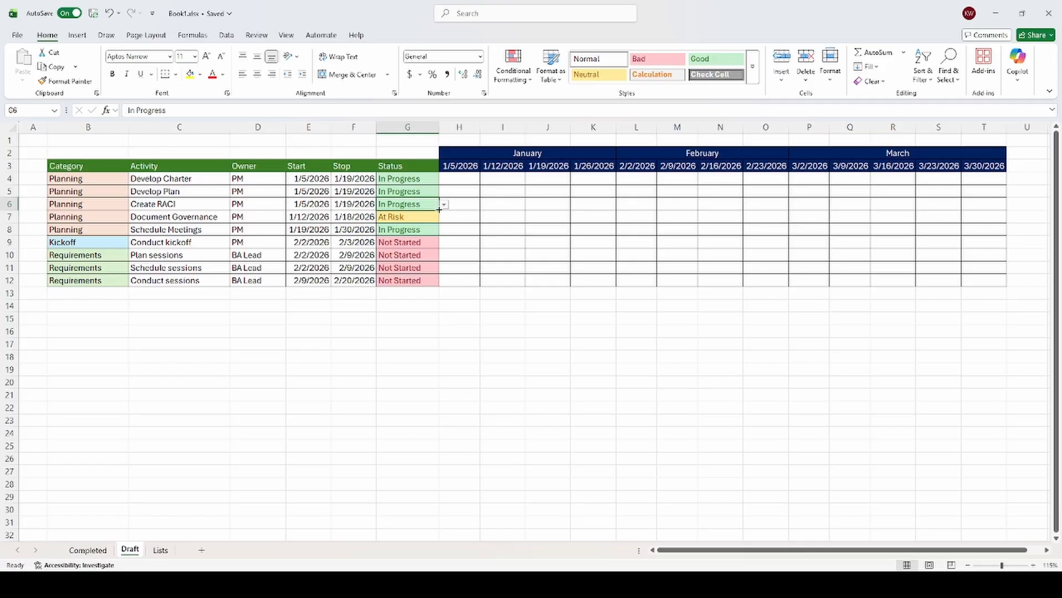
{"action": "left_click", "coordinate": [410, 239]}
{"action": "left_click", "coordinate": [435, 302]}
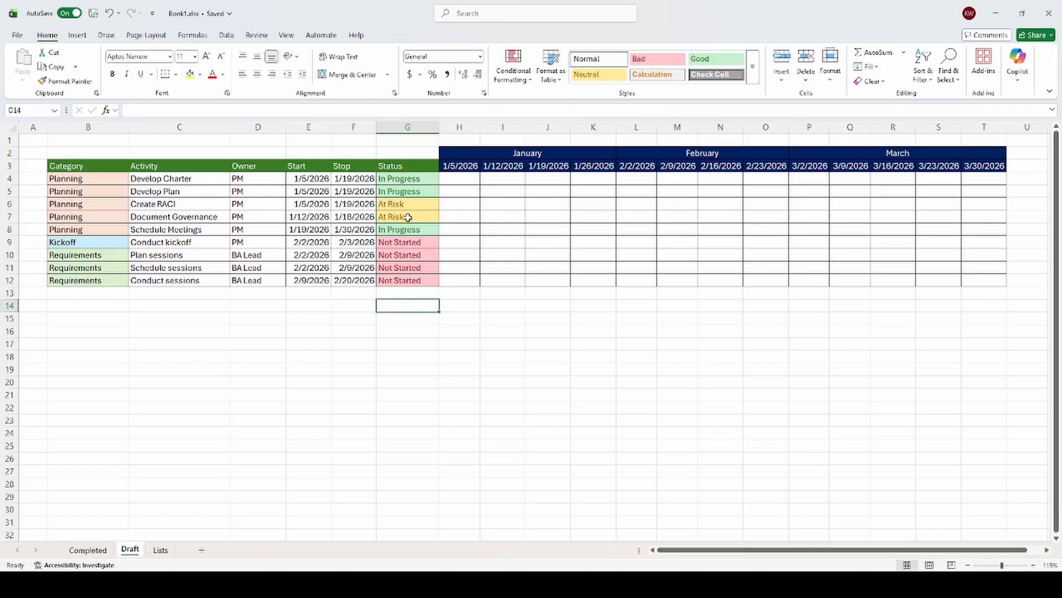
{"action": "left_click", "coordinate": [425, 206]}
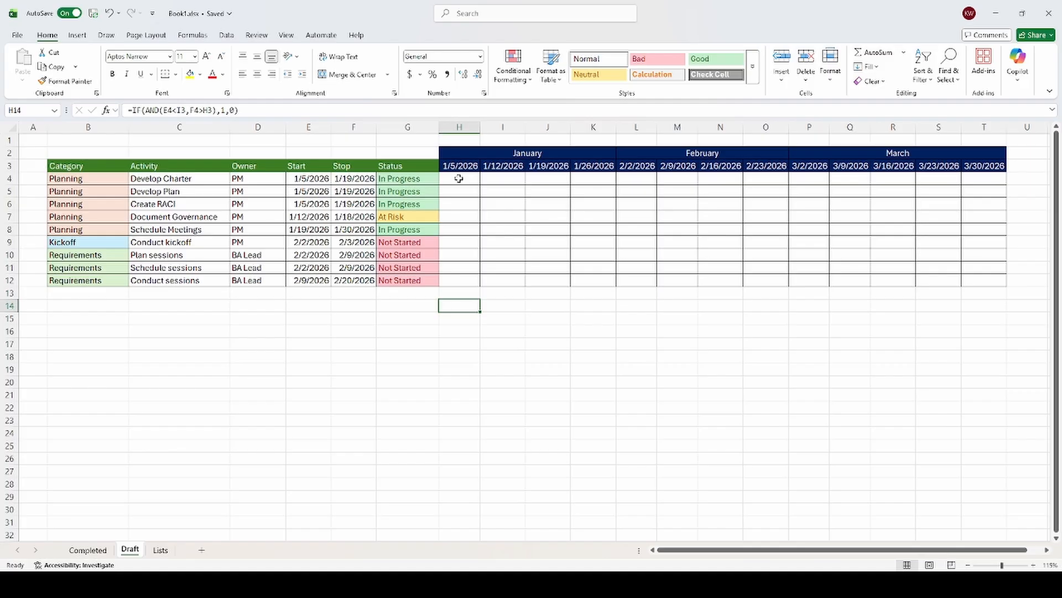
Step: Examine the Develop Charter start date and the January weekly dates in row 3, including the formulas behind the date headers
{"action": "left_click", "coordinate": [458, 177]}
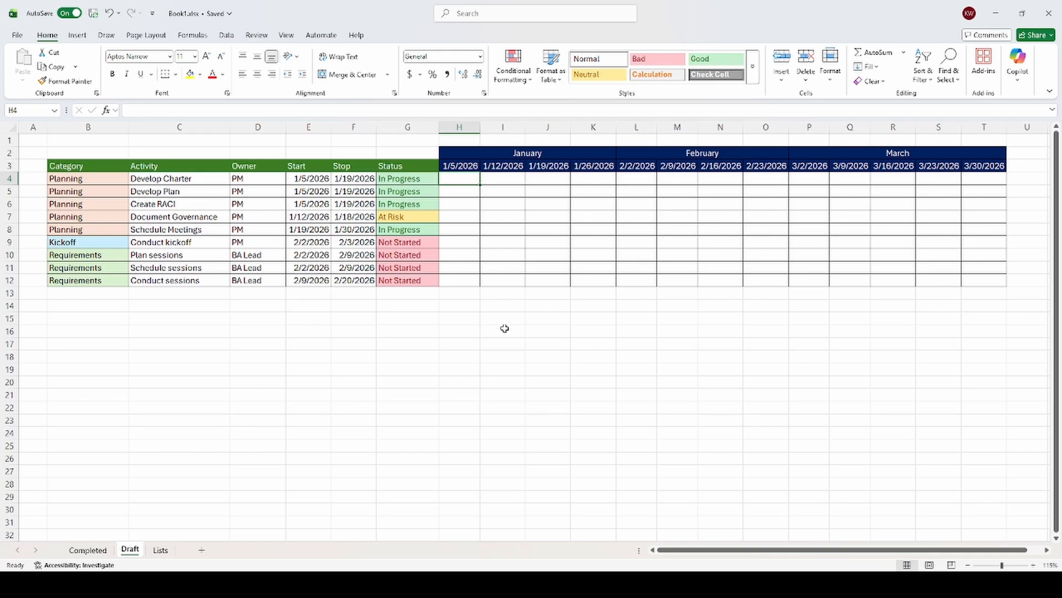
{"action": "left_click", "coordinate": [313, 178]}
{"action": "key", "text": "Right"}
{"action": "left_click", "coordinate": [313, 178]}
{"action": "left_click", "coordinate": [470, 169]}
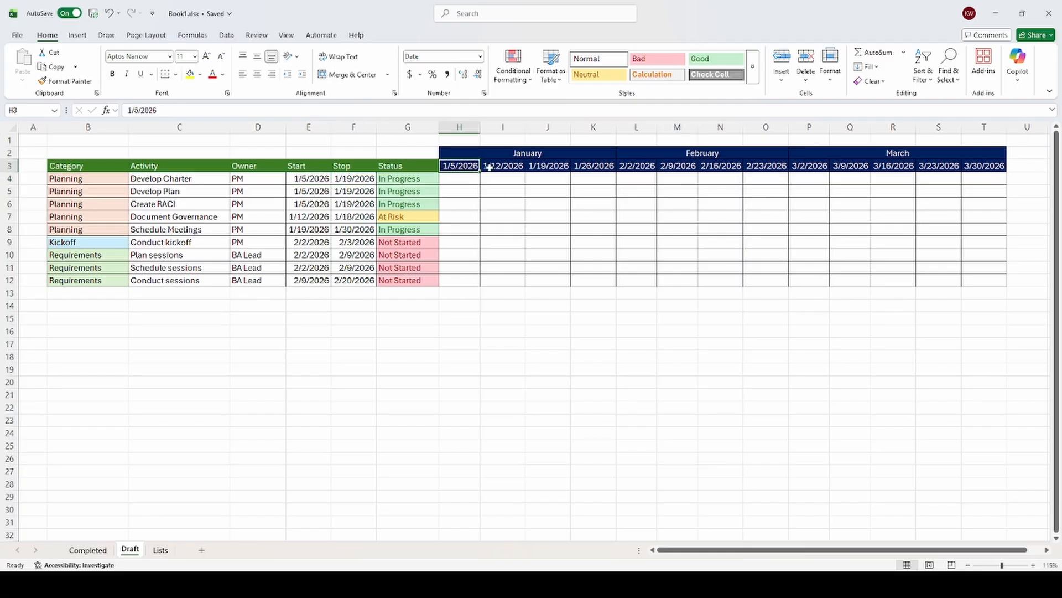
{"action": "left_click", "coordinate": [490, 168]}
{"action": "left_click", "coordinate": [530, 167]}
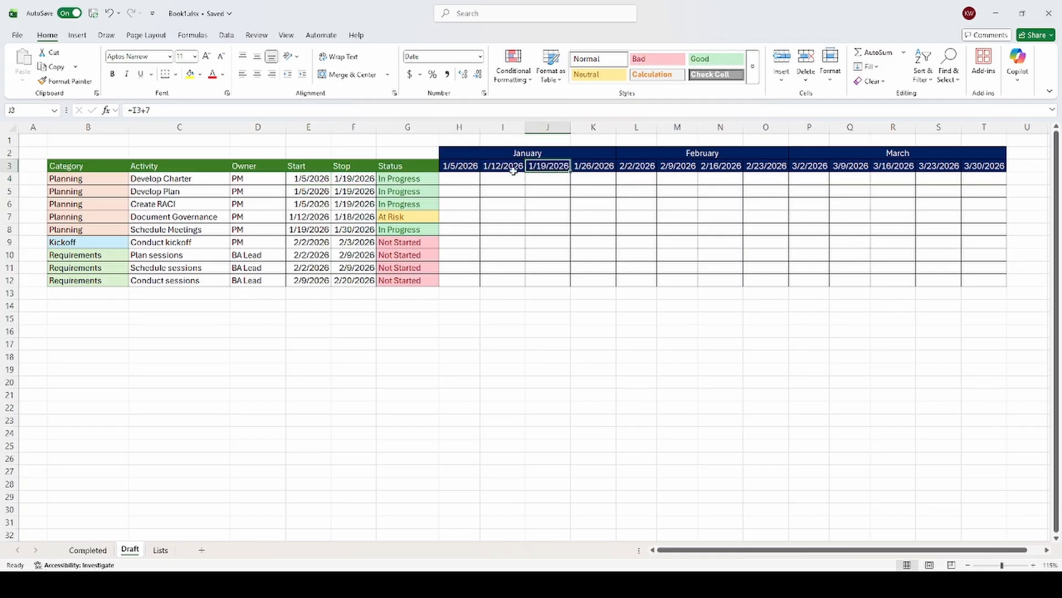
Step: Enter the formula =IF(AND(E4<I3,F4>H3),1,0) in H4 to flag whether the Develop Charter activity falls within that week
{"action": "left_click", "coordinate": [459, 180]}
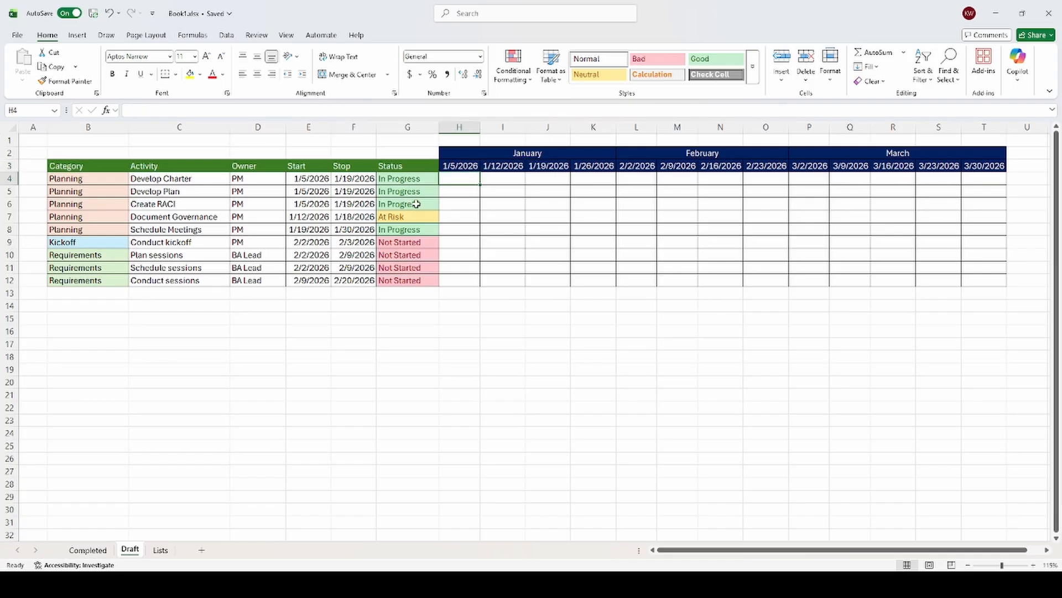
{"action": "type", "text": "="}
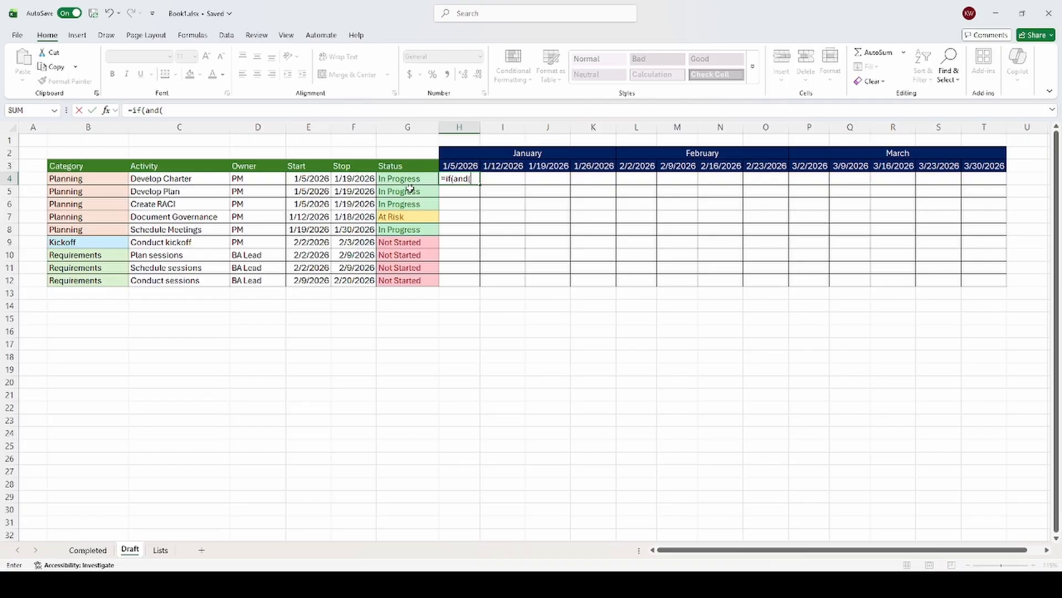
{"action": "type", "text": "if(and("}
{"action": "left_click", "coordinate": [314, 180]}
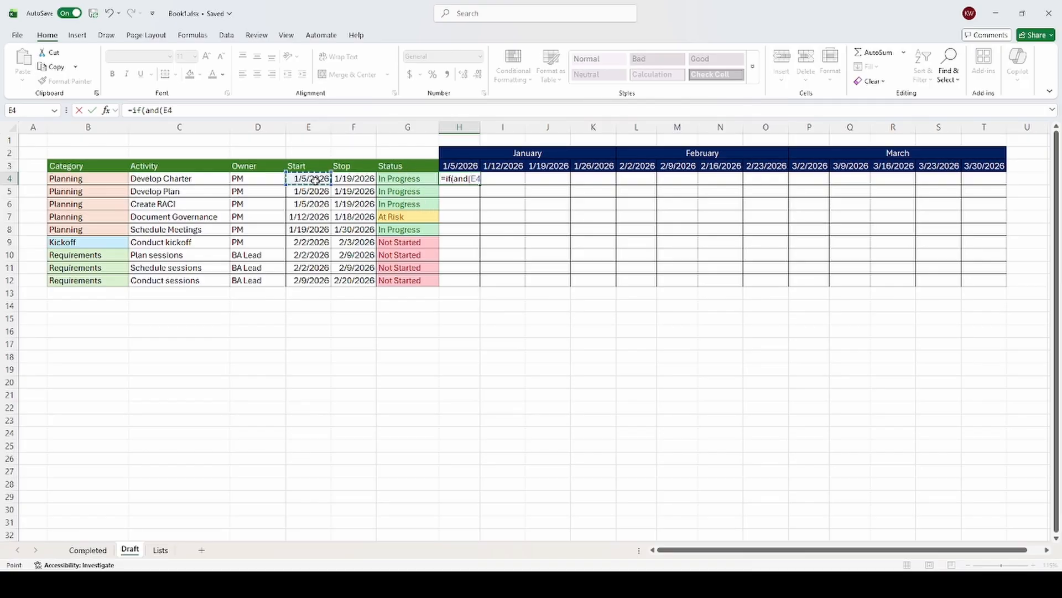
{"action": "type", "text": "<"}
{"action": "left_click", "coordinate": [505, 166]}
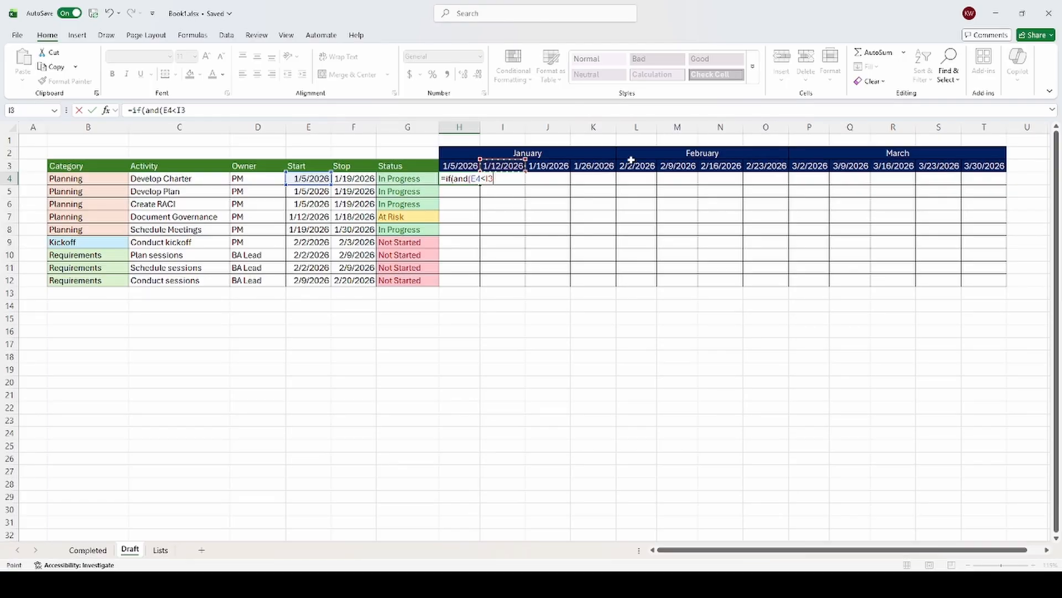
{"action": "type", "text": ","}
{"action": "left_click", "coordinate": [358, 177]}
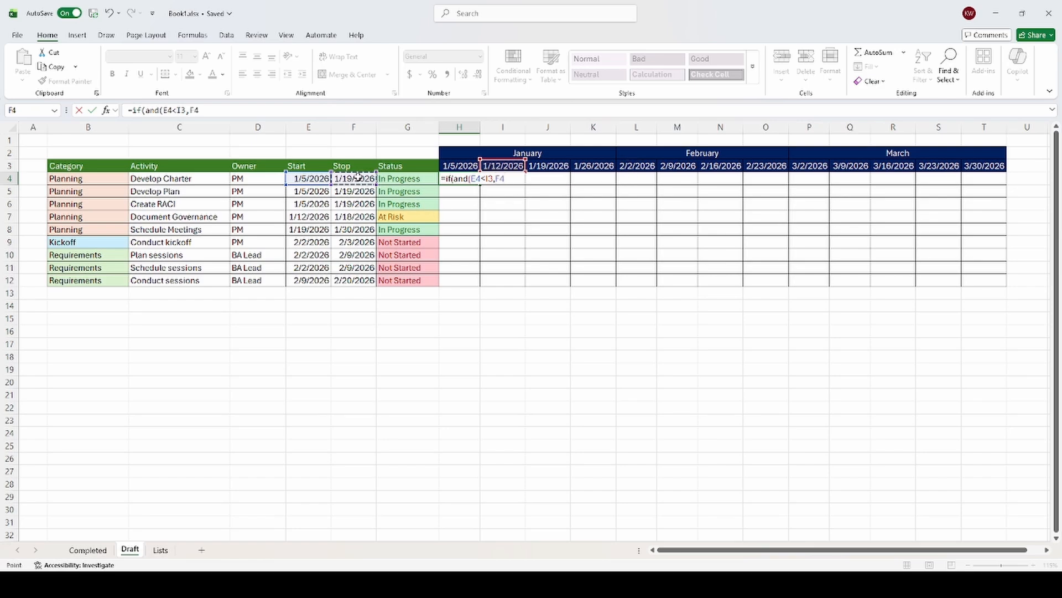
{"action": "type", "text": ">"}
{"action": "left_click", "coordinate": [461, 165]}
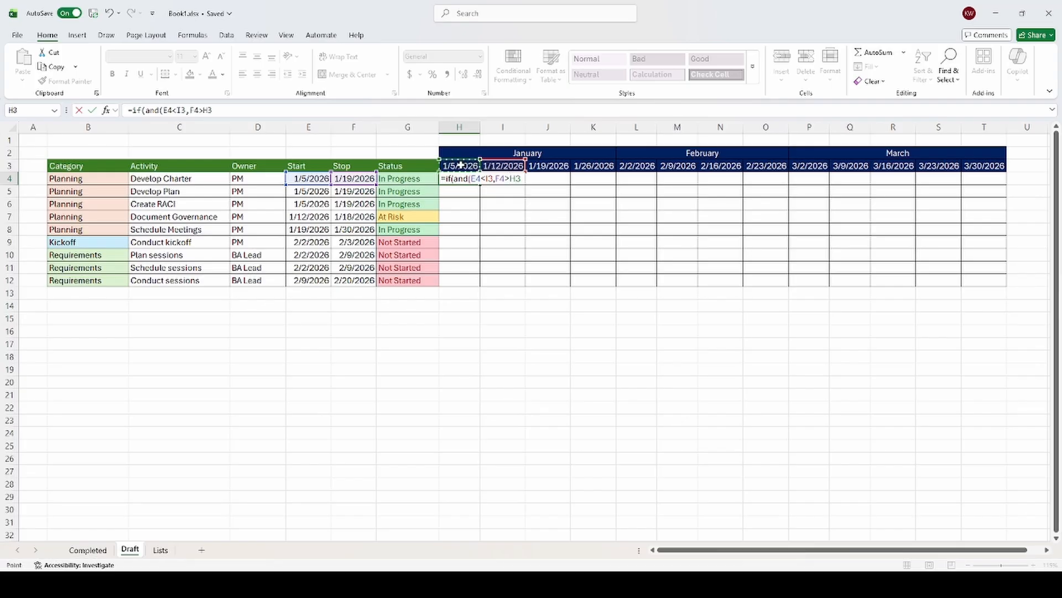
{"action": "type", "text": "),1,0"}
{"action": "key", "text": "Return"}
Step: Lock the date columns and header row in the H4 formula, making it =IF(AND($E4<I$3,$F4>H$3),1,0)
{"action": "left_click", "coordinate": [467, 181]}
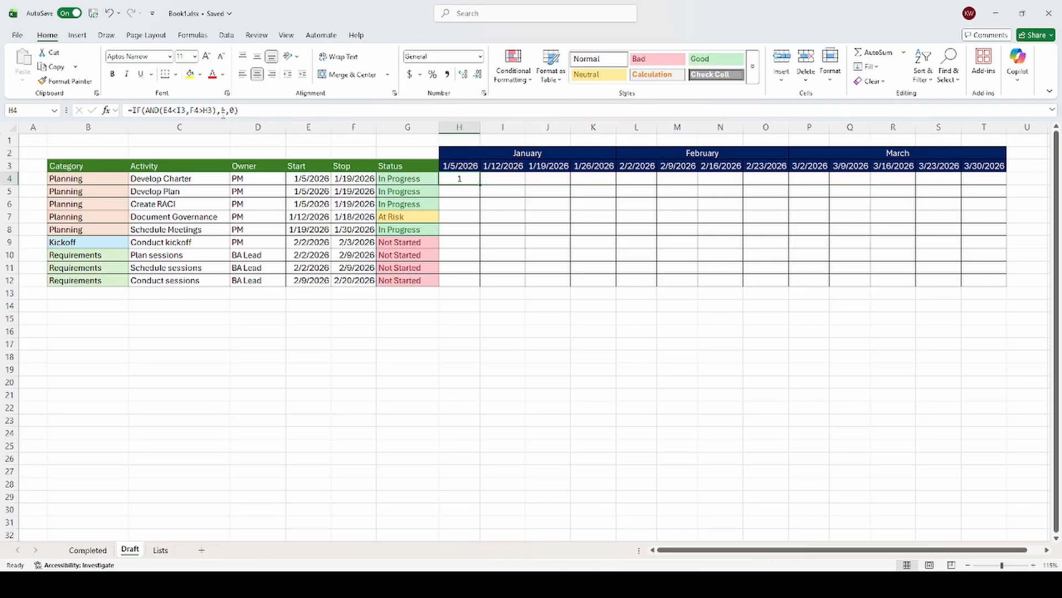
{"action": "left_click", "coordinate": [164, 109]}
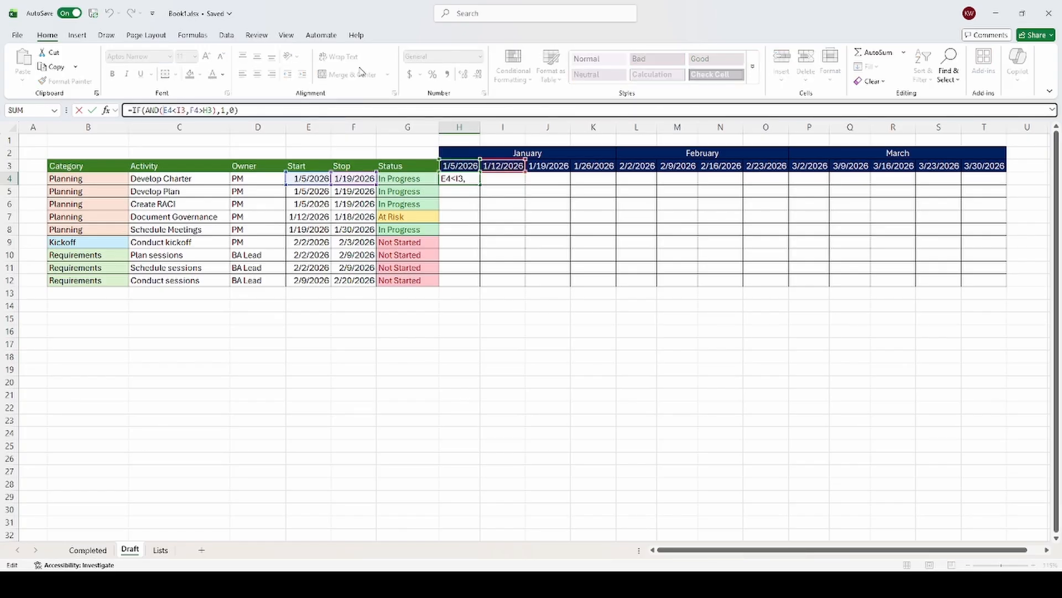
{"action": "type", "text": "$"}
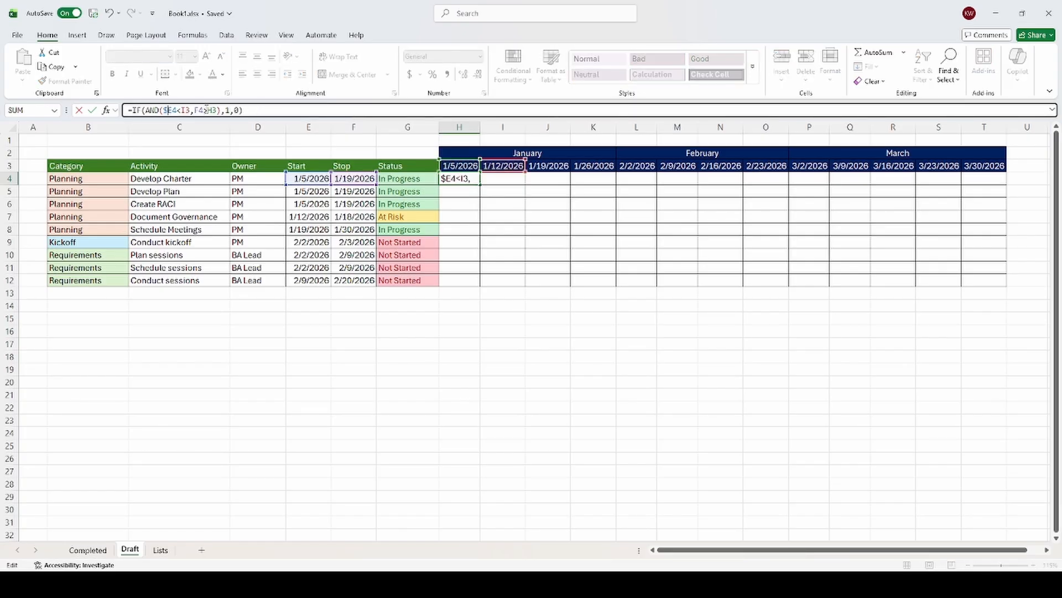
{"action": "type", "text": "$"}
{"action": "left_click", "coordinate": [447, 177]}
{"action": "left_click", "coordinate": [186, 110]}
{"action": "type", "text": "$"}
{"action": "left_click", "coordinate": [227, 111]}
{"action": "type", "text": "$"}
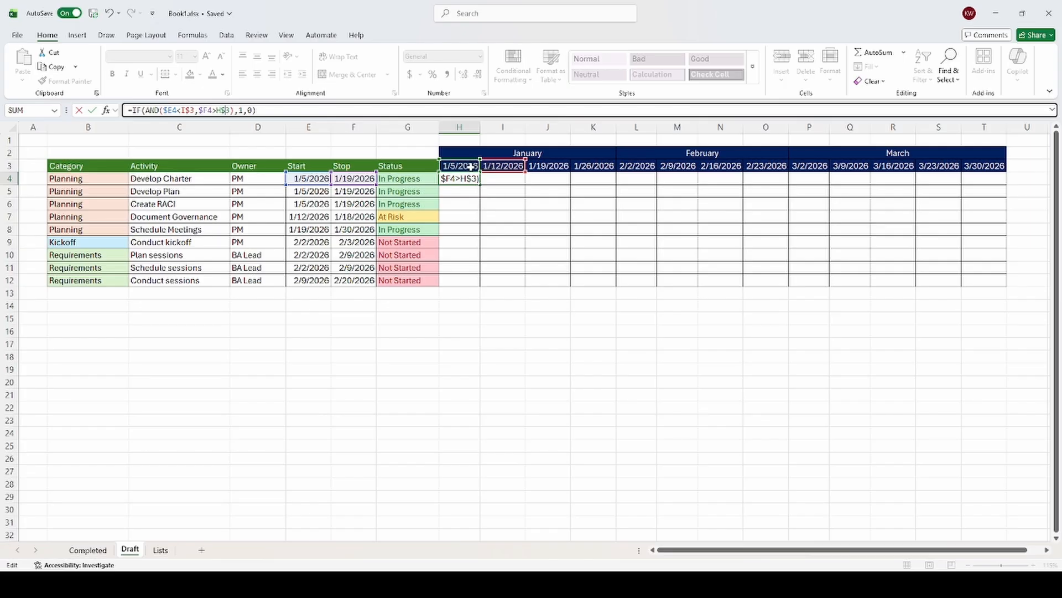
{"action": "key", "text": "ctrl+Return"}
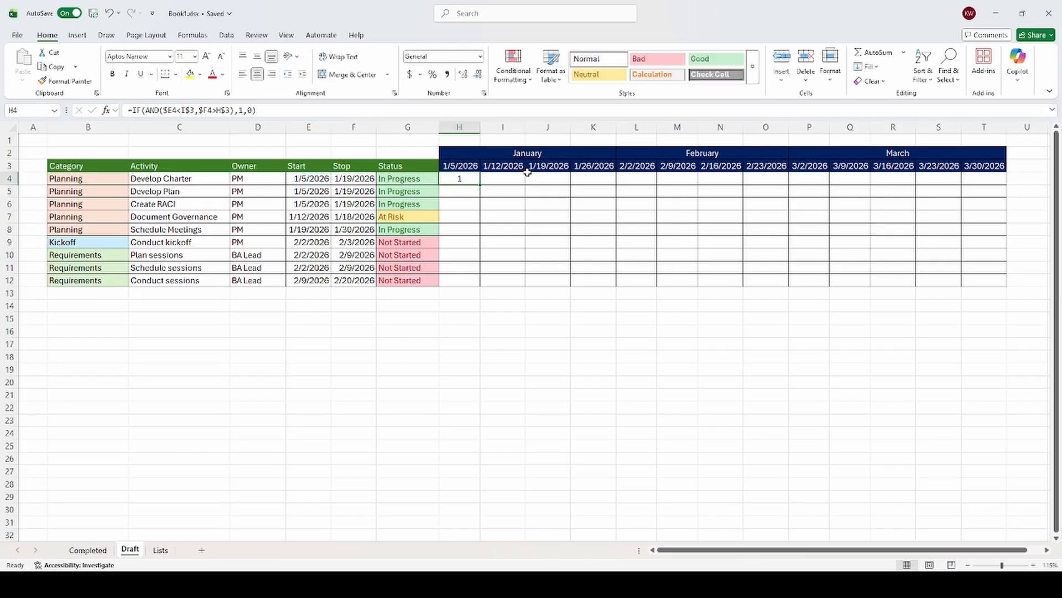
Step: Copy the H4 formula into the whole timeline grid H4:T12
{"action": "key", "text": "ctrl+c"}
{"action": "left_click", "coordinate": [972, 277], "text": "shift"}
{"action": "key", "text": "ctrl+v"}
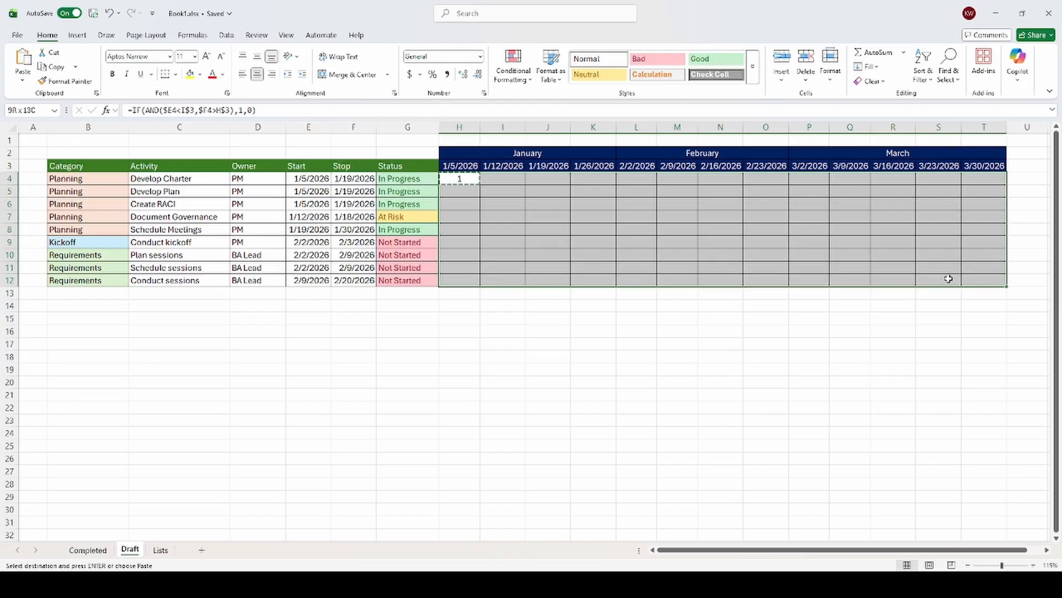
{"action": "key", "text": "Escape"}
{"action": "left_click", "coordinate": [612, 309]}
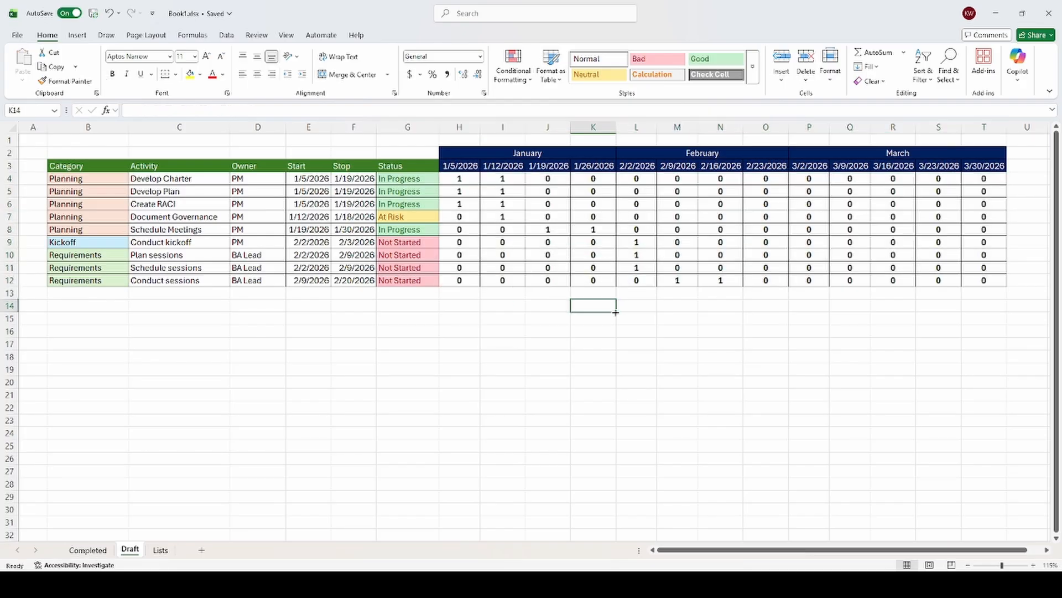
Step: Remove bold from H4:T12 and add a conditional formatting rule giving cells equal to 1 a light blue fill with matching font
{"action": "left_click", "coordinate": [464, 181]}
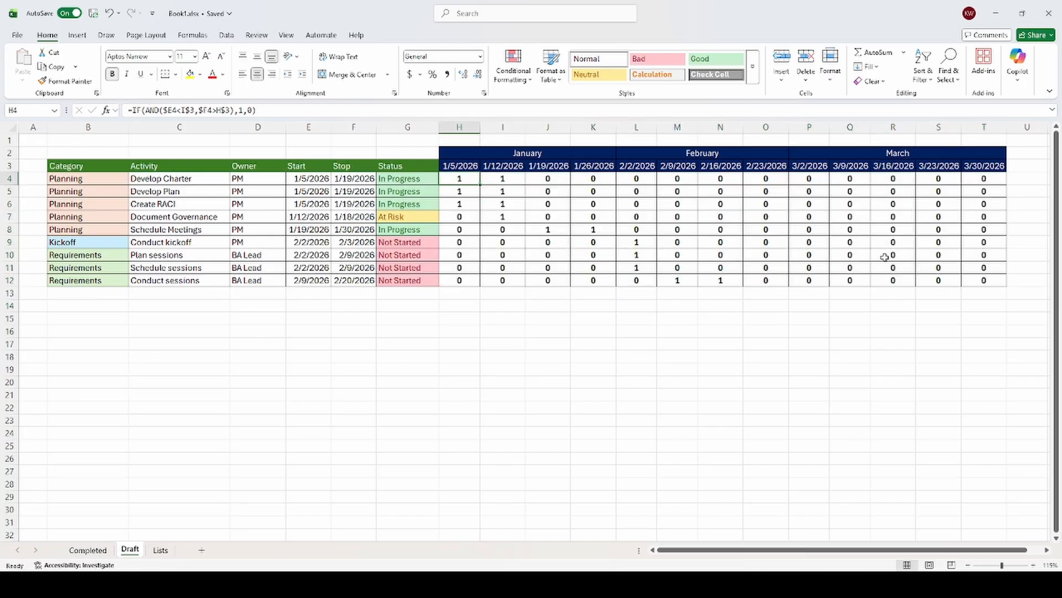
{"action": "left_click", "coordinate": [977, 281], "text": "shift"}
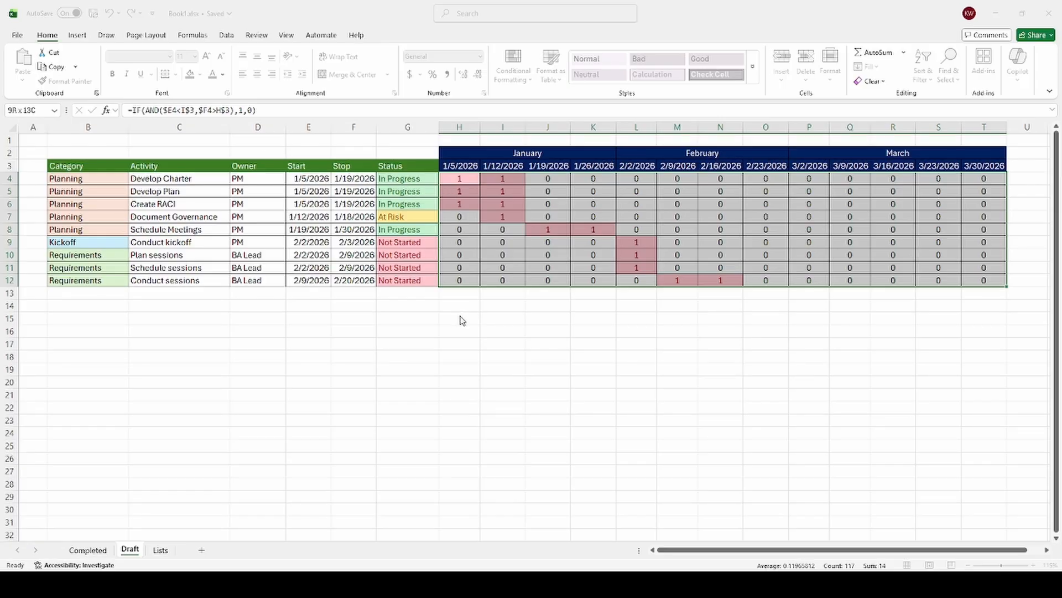
{"action": "left_click", "coordinate": [452, 399]}
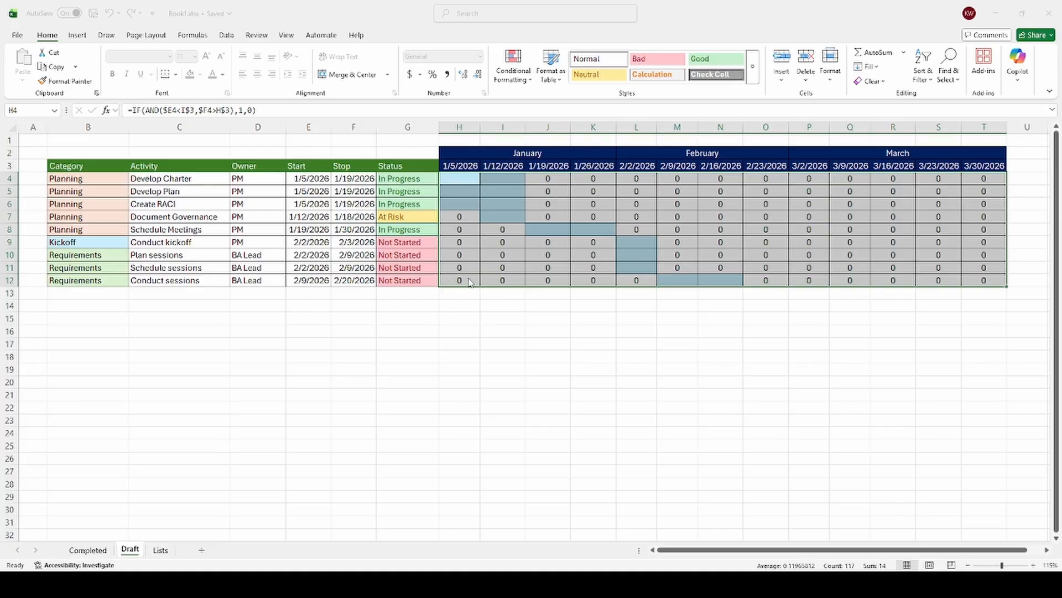
{"action": "left_click", "coordinate": [441, 317]}
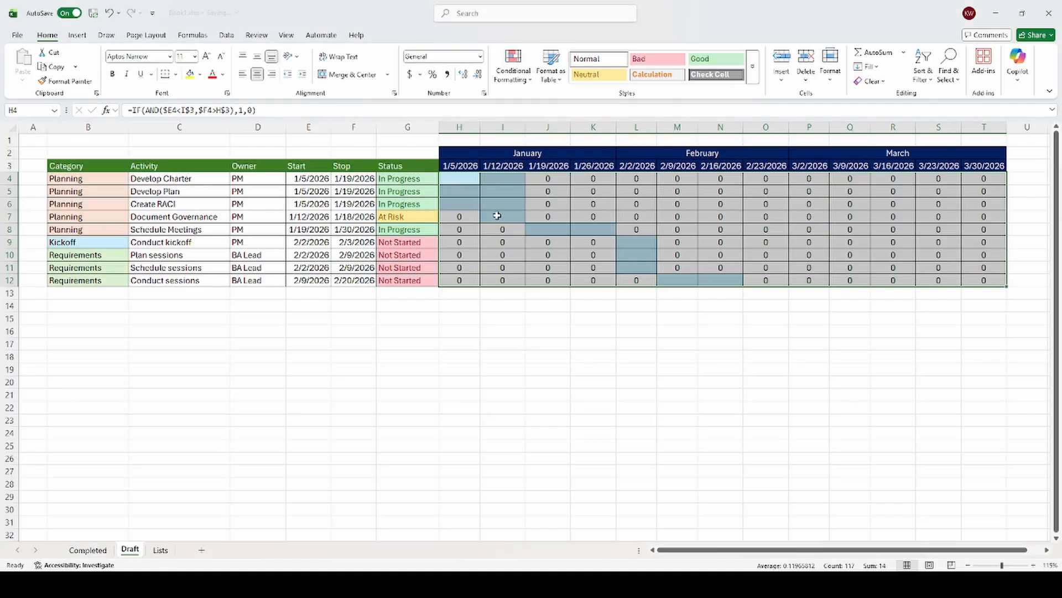
Step: Add a conditional formatting rule to H4:T12 that hides values equal to 0 by matching their font to the white background
{"action": "left_click", "coordinate": [461, 175]}
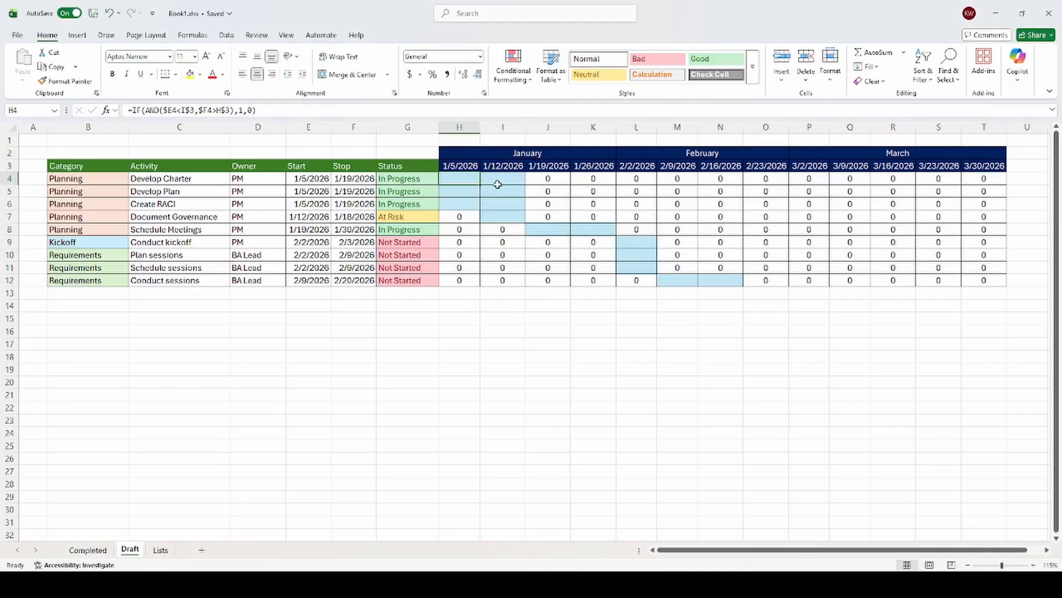
{"action": "left_click", "coordinate": [976, 281], "text": "shift"}
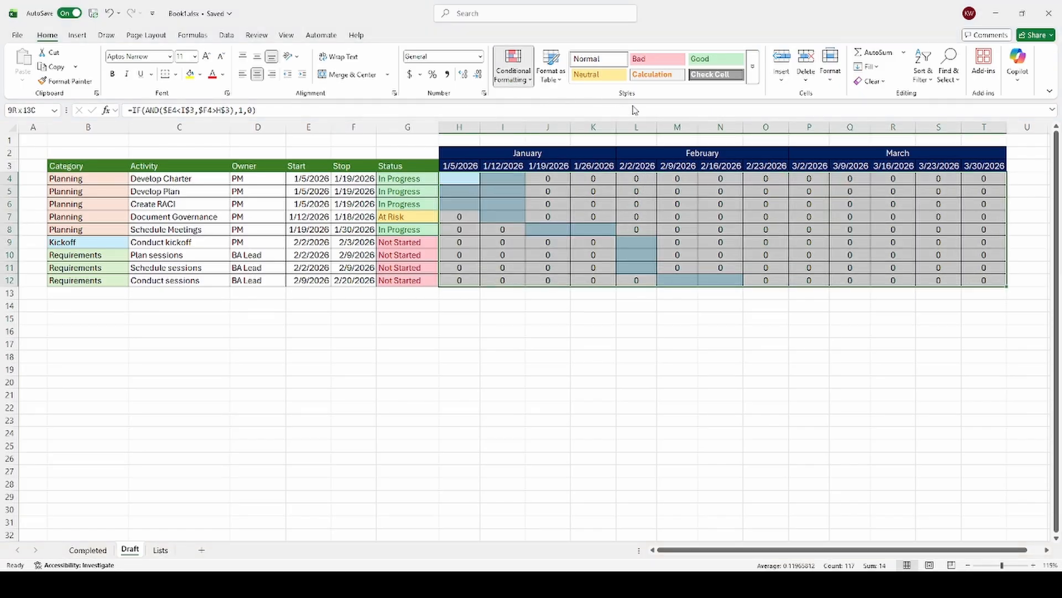
{"action": "left_click", "coordinate": [648, 172]}
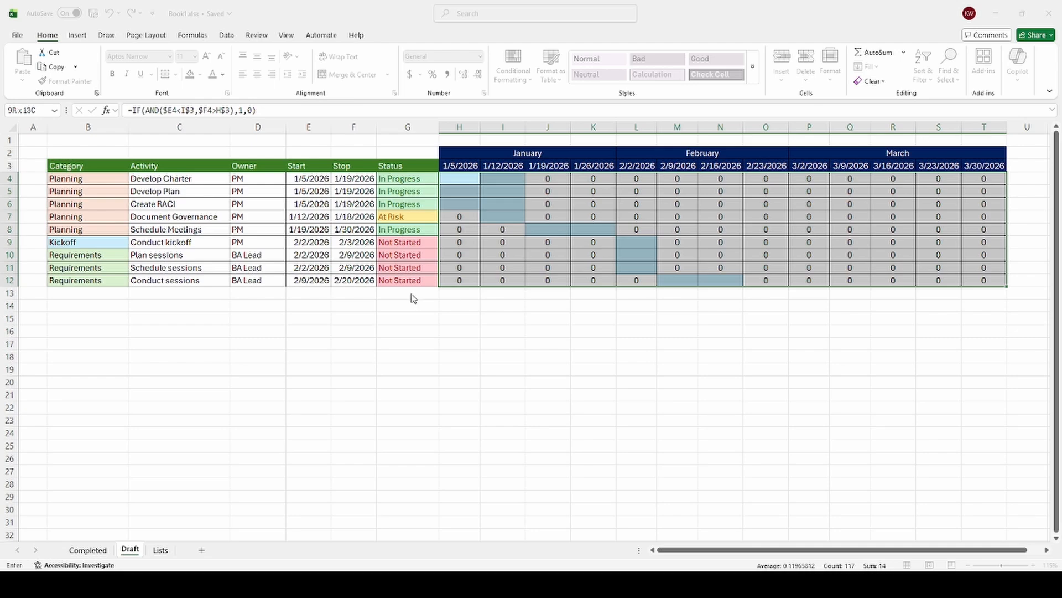
{"action": "type", "text": "0"}
{"action": "left_click", "coordinate": [496, 295]}
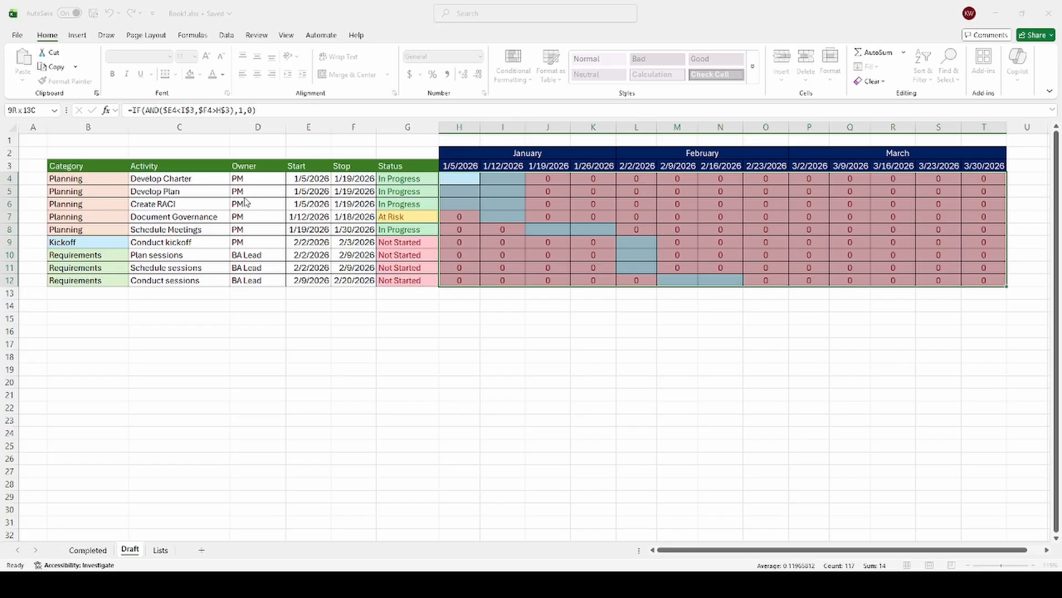
{"action": "left_click", "coordinate": [451, 403]}
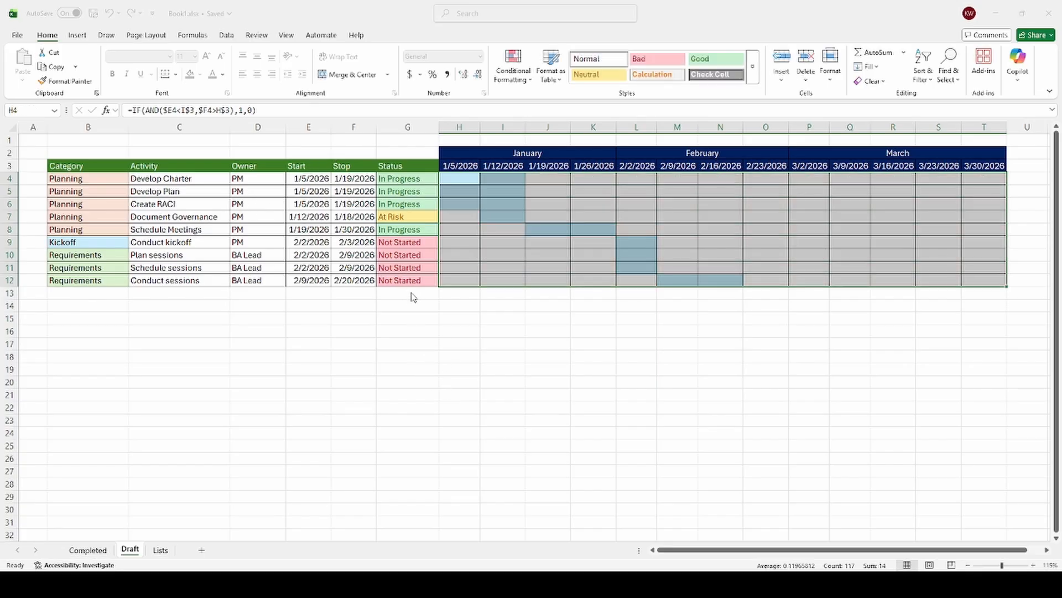
{"action": "left_click", "coordinate": [420, 309]}
{"action": "left_click", "coordinate": [497, 352]}
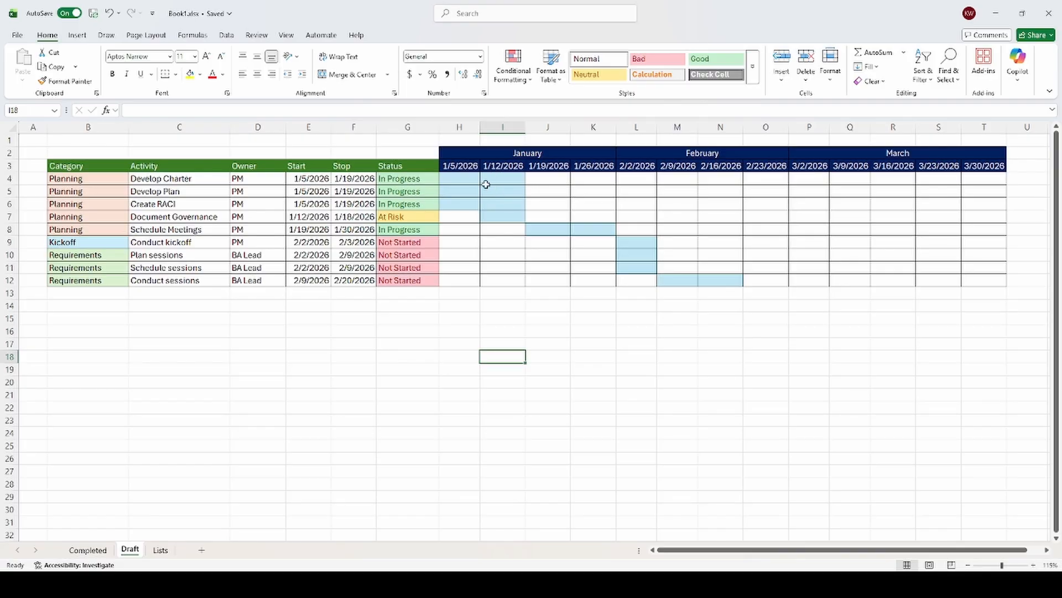
Step: Change the Stop date of Document Governance to 1/30/2026
{"action": "left_click", "coordinate": [352, 216]}
{"action": "type", "text": "1/3"}
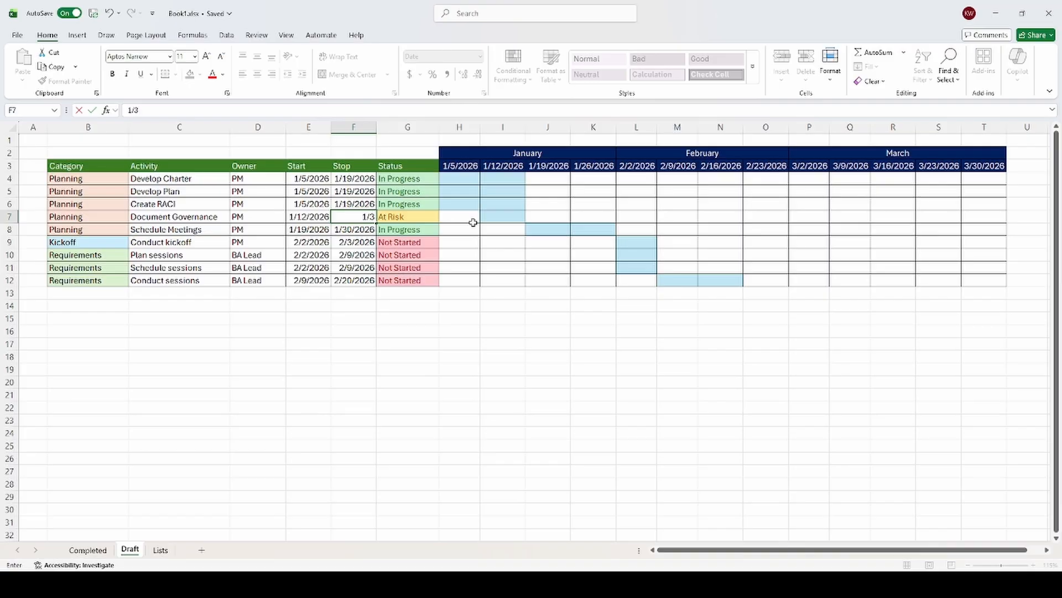
{"action": "type", "text": "0/2026"}
{"action": "key", "text": "ctrl+Return"}
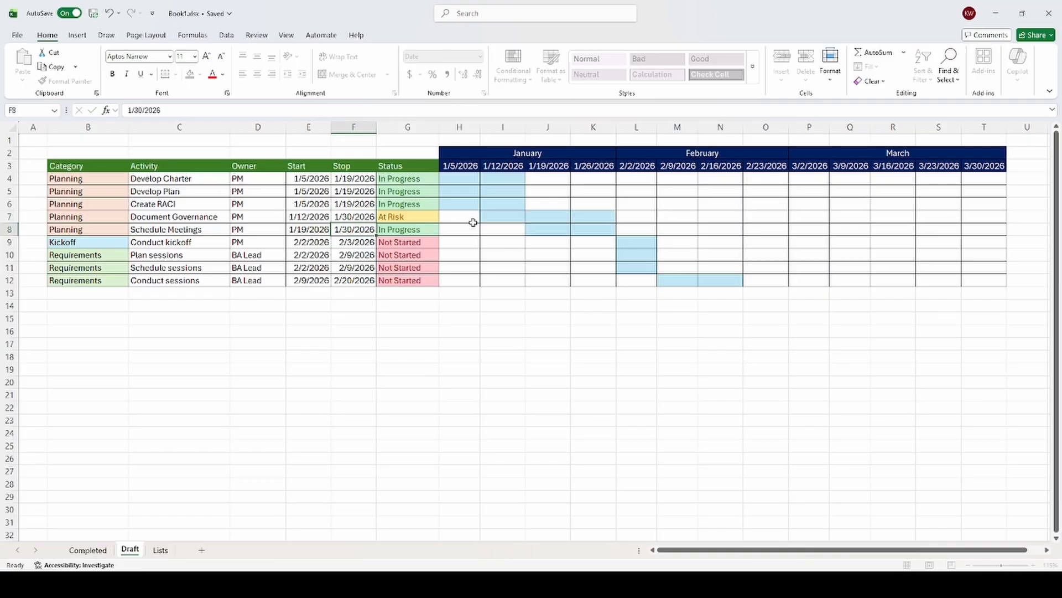
Step: Examine the Document Governance timeline bar in row 7 across the weekly columns from January into early February
{"action": "key", "text": "Right"}
{"action": "key", "text": "Right"}
{"action": "key", "text": "Right"}
{"action": "key", "text": "Right"}
{"action": "key", "text": "Right"}
{"action": "key", "text": "Right"}
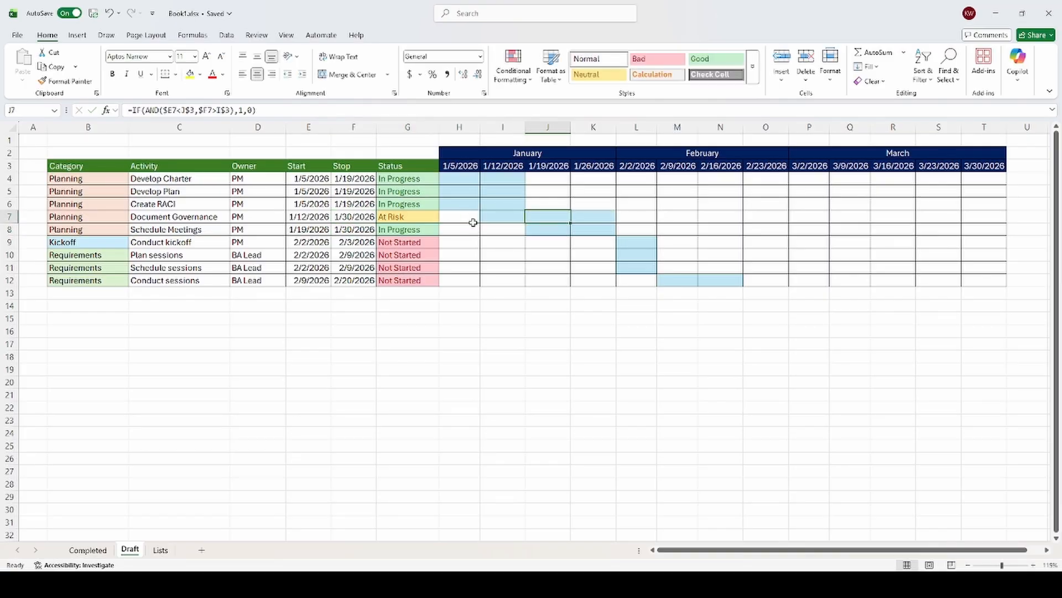
{"action": "key", "text": "Left"}
{"action": "key", "text": "Left"}
{"action": "key", "text": "Left"}
{"action": "key", "text": "Left"}
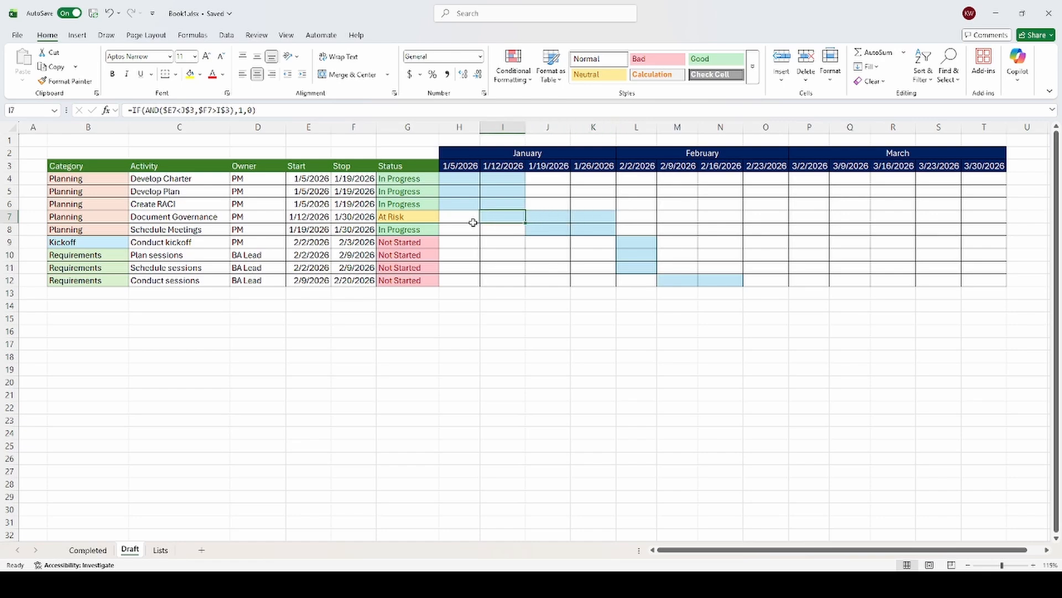
{"action": "key", "text": "Right"}
{"action": "key", "text": "Right"}
{"action": "key", "text": "Right"}
{"action": "key", "text": "Right"}
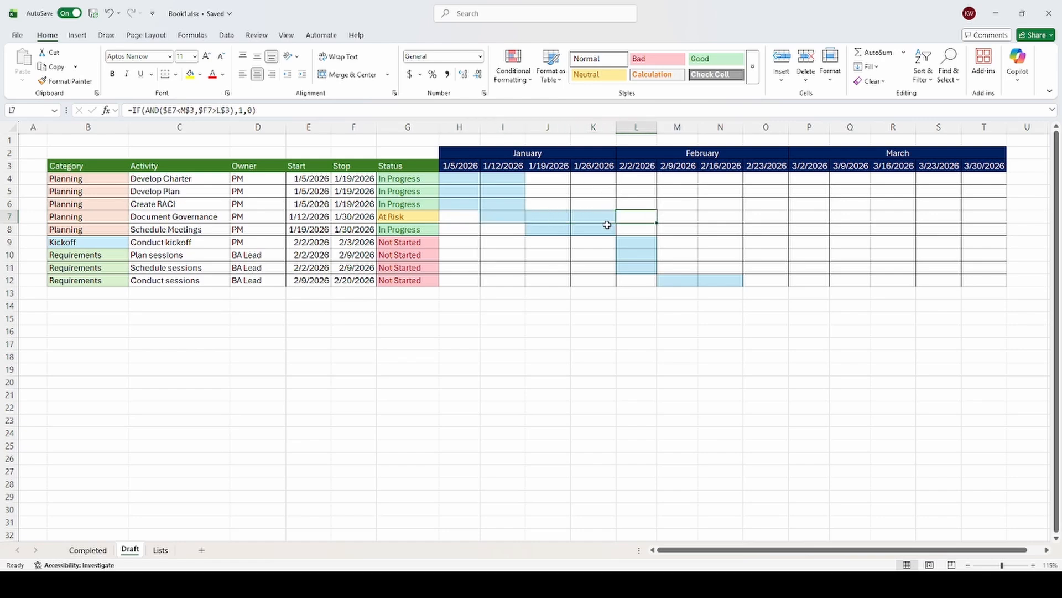
{"action": "left_click", "coordinate": [548, 323]}
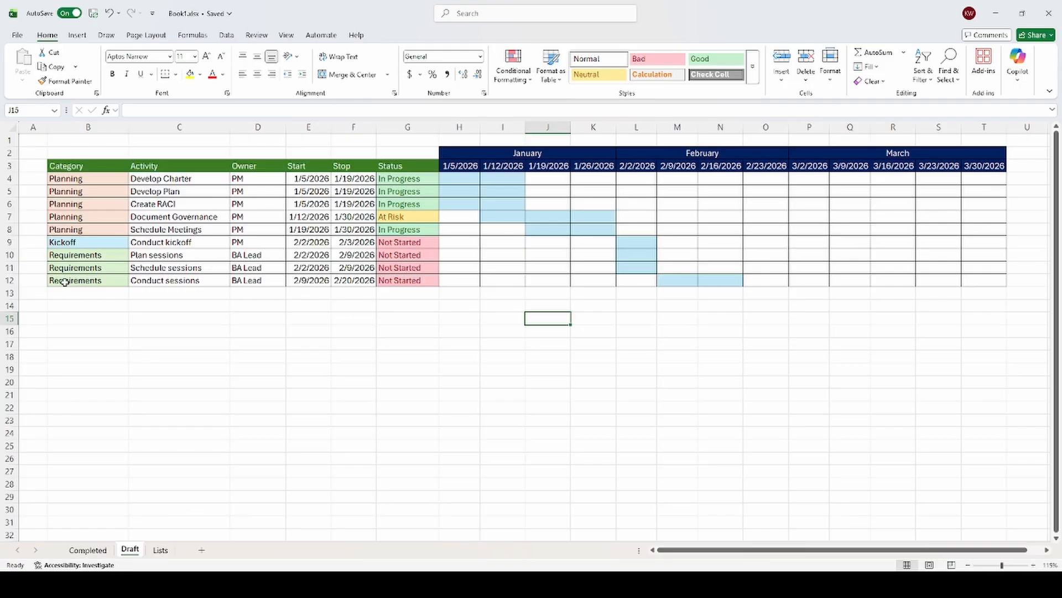
Step: Insert a blank row above the Schedule sessions activity and check its timeline cells for formulas
{"action": "left_click", "coordinate": [10, 267]}
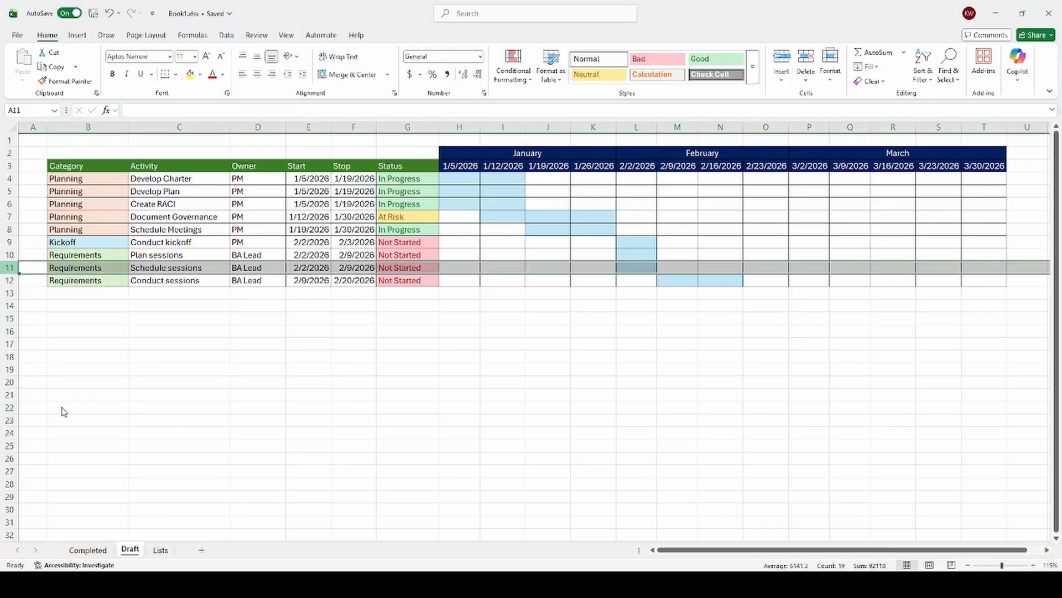
{"action": "key", "text": "ctrl+plus"}
{"action": "left_click", "coordinate": [204, 348]}
{"action": "left_click", "coordinate": [463, 266]}
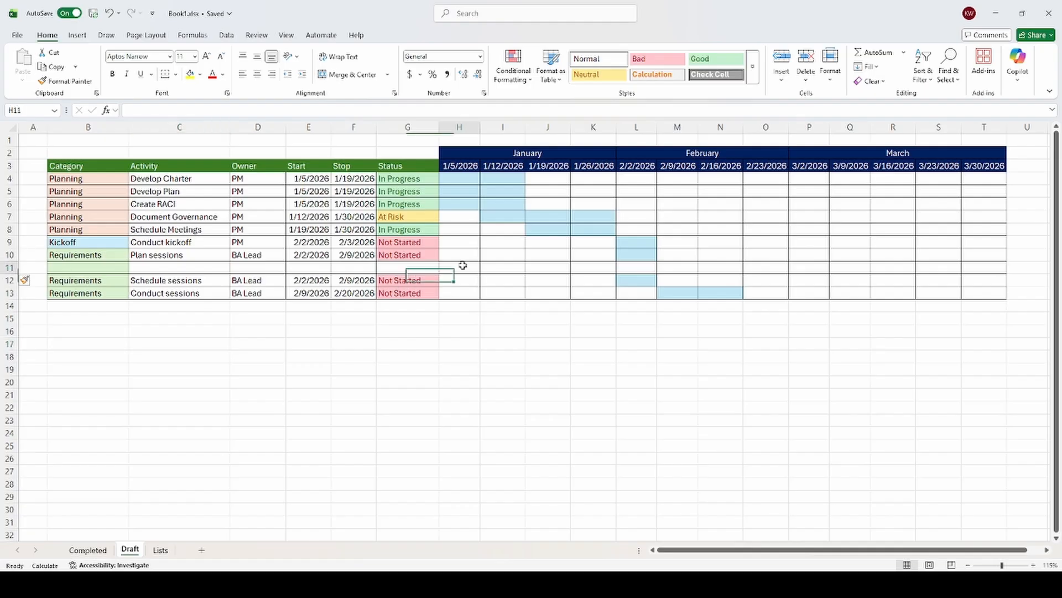
{"action": "left_click", "coordinate": [511, 265]}
{"action": "left_click", "coordinate": [536, 266]}
{"action": "left_click", "coordinate": [563, 250]}
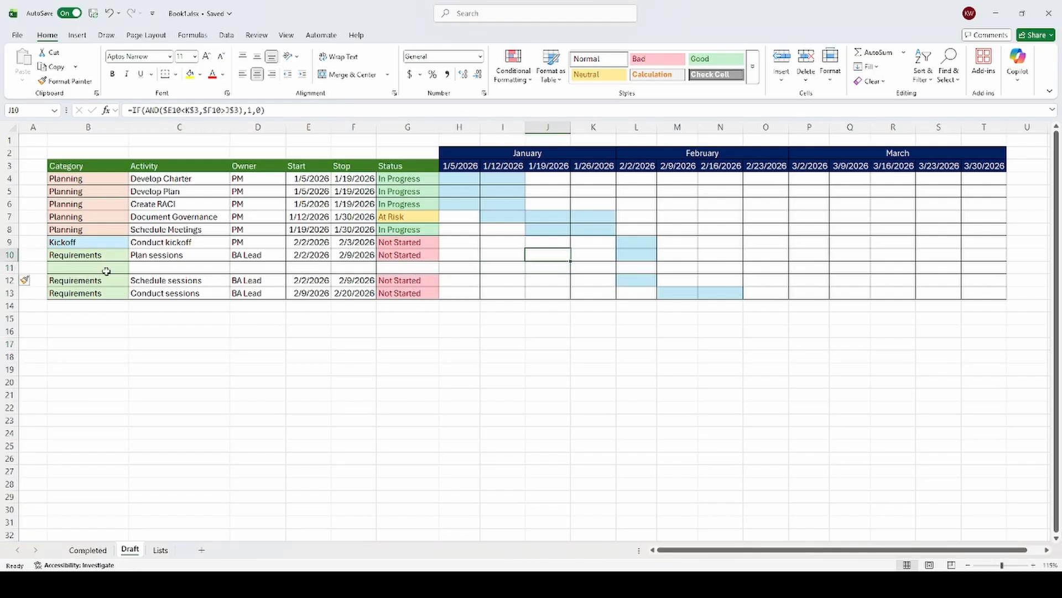
Step: Copy the whole Schedule sessions row into the blank row directly above it
{"action": "left_click", "coordinate": [10, 280]}
{"action": "key", "text": "ctrl+c"}
{"action": "key", "text": "Up"}
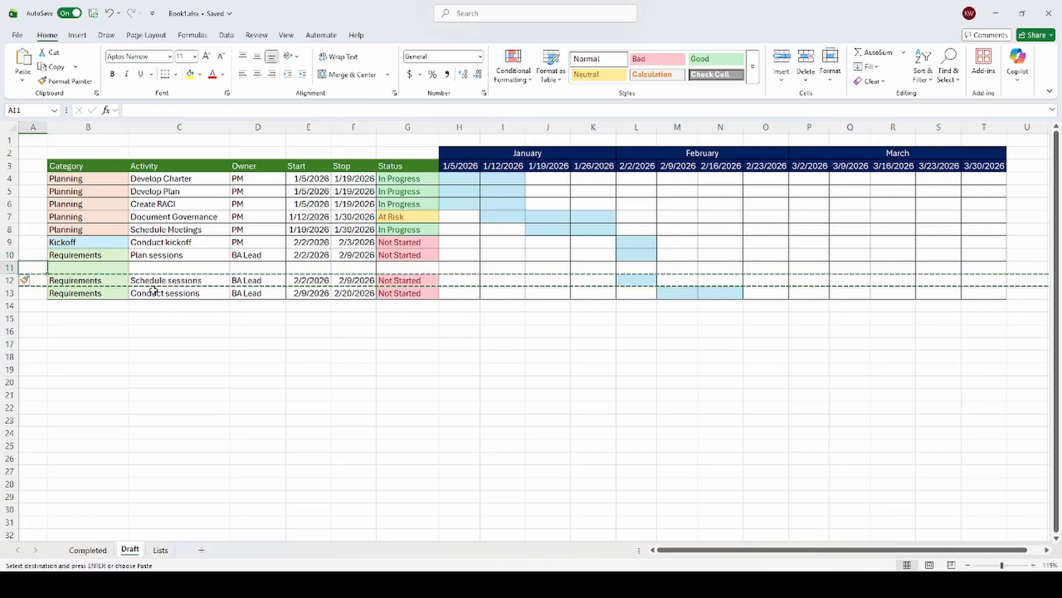
{"action": "key", "text": "shift+space"}
{"action": "key", "text": "ctrl+v"}
{"action": "left_click", "coordinate": [348, 308]}
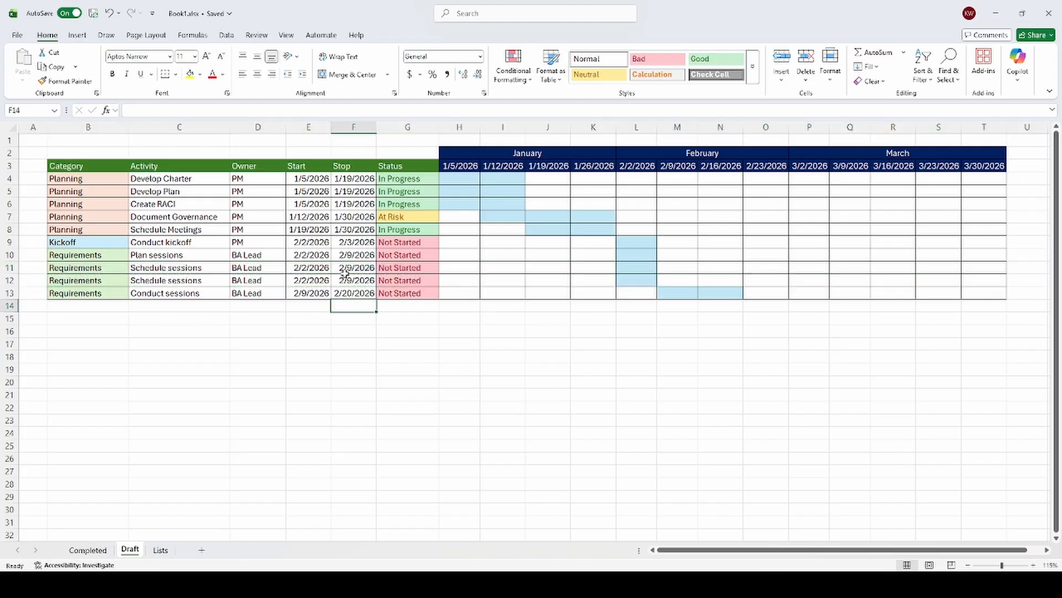
Step: Rename the activity in the copied row 11 to Update
{"action": "left_click", "coordinate": [314, 268]}
{"action": "left_click", "coordinate": [202, 270]}
{"action": "type", "text": "Updat"}
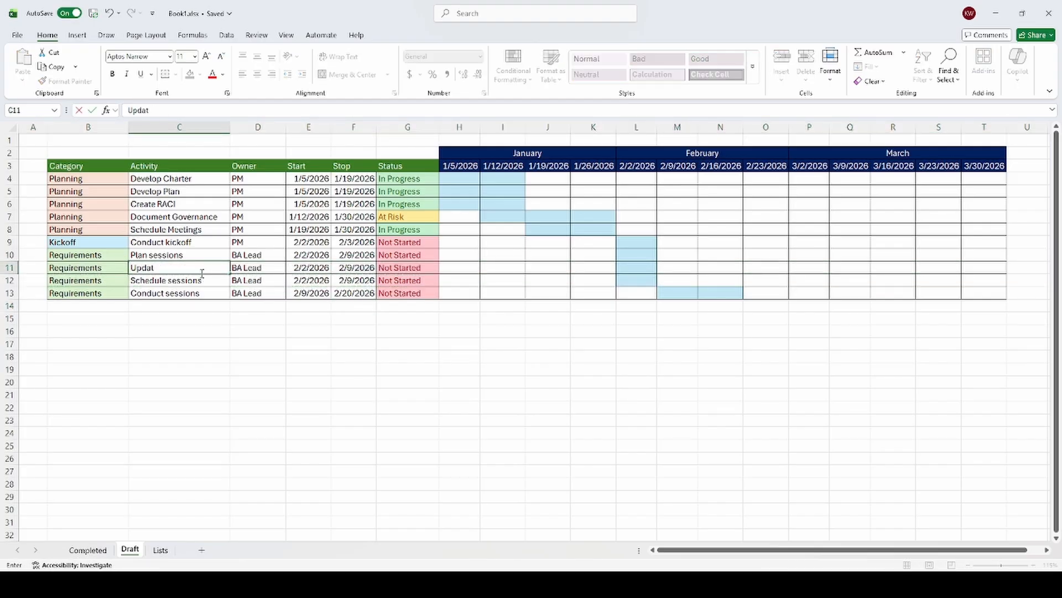
{"action": "type", "text": "e"}
{"action": "key", "text": "Return"}
{"action": "key", "text": "Up"}
{"action": "key", "text": "Right"}
{"action": "key", "text": "Right"}
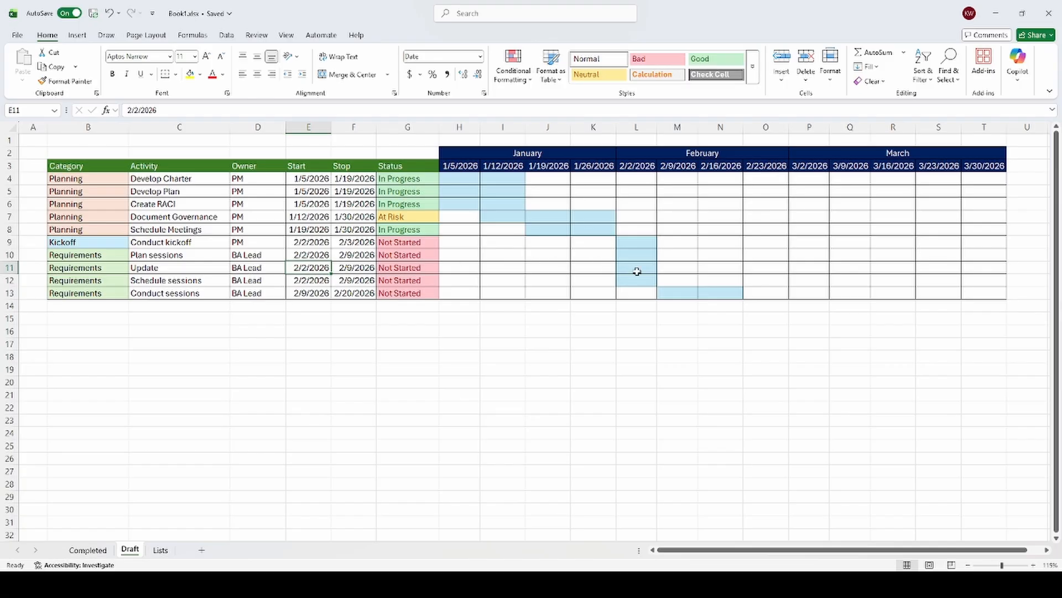
{"action": "left_click", "coordinate": [535, 317]}
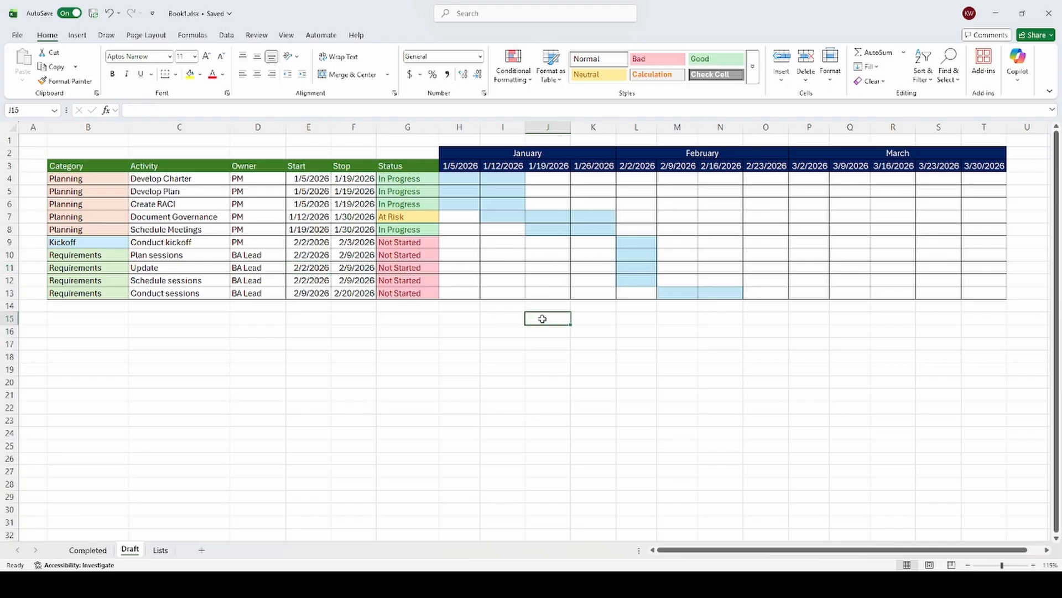